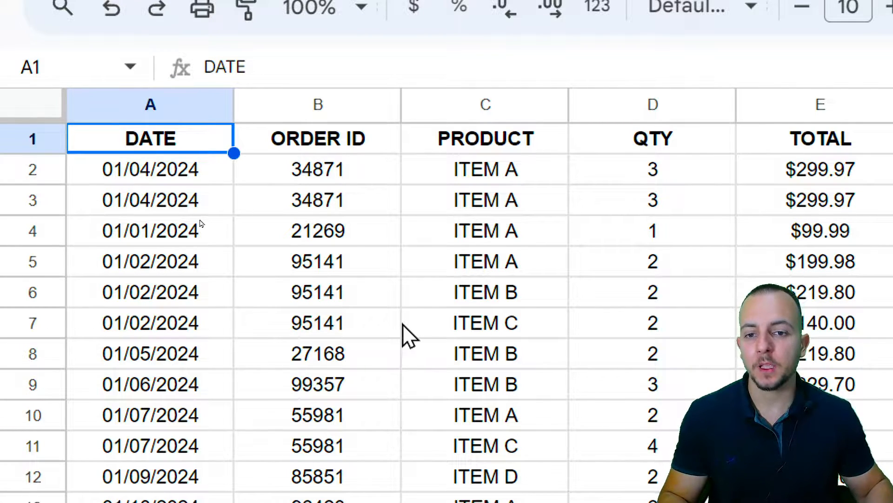
Compare the order IDs and products in rows 5 to 7 to check whether both criteria repeat
click(311, 103)
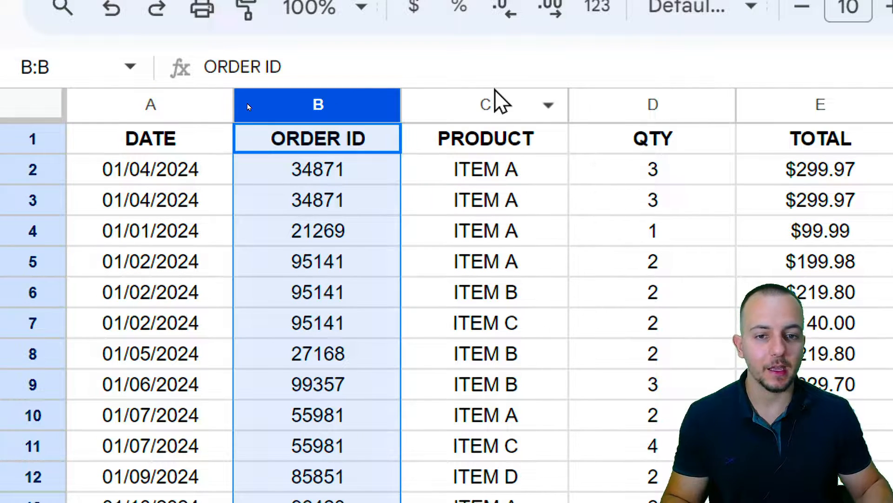
click(484, 97)
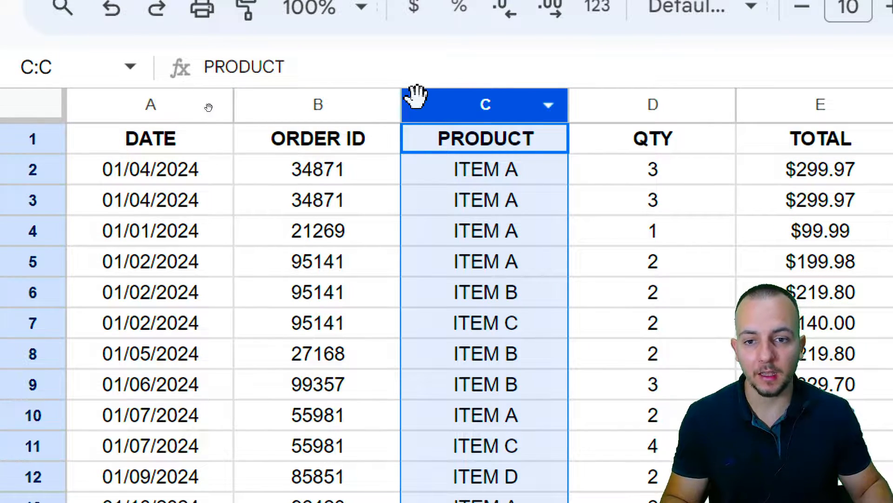
drag(341, 256, 345, 326)
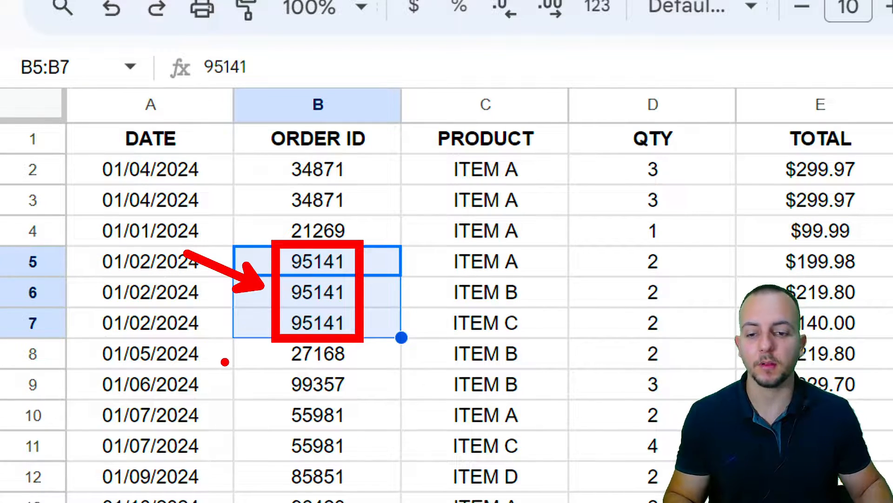
mouse_move(239, 368)
mouse_down()
mouse_move(244, 399)
mouse_move(228, 436)
mouse_move(272, 430)
mouse_up()
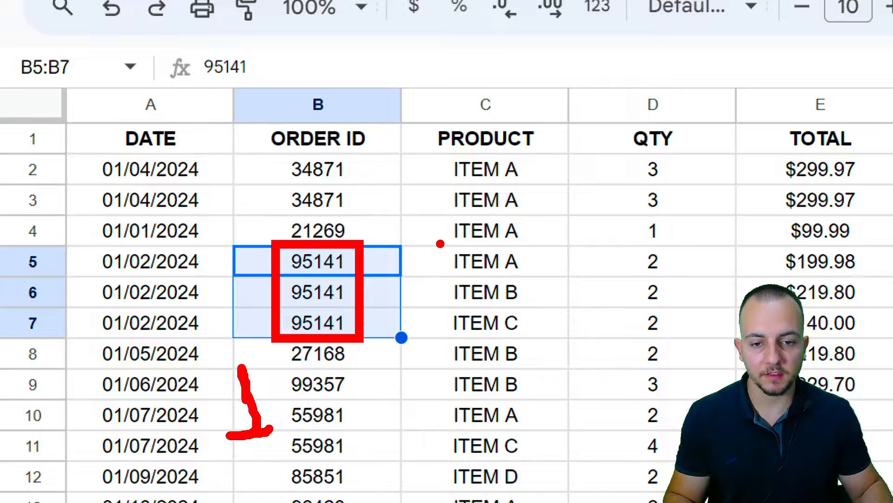
drag(440, 243, 535, 338)
mouse_move(401, 403)
mouse_down()
mouse_move(406, 441)
mouse_move(423, 454)
mouse_up()
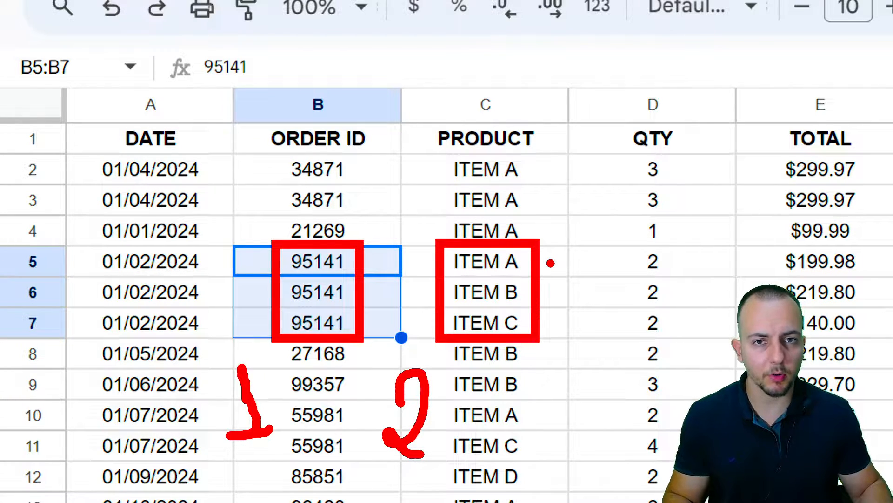
drag(552, 262, 621, 217)
drag(543, 297, 633, 257)
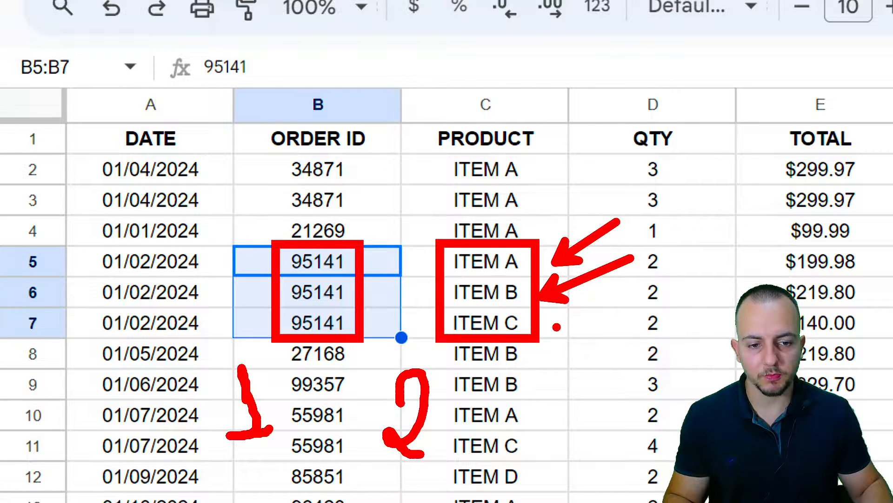
drag(556, 327, 644, 293)
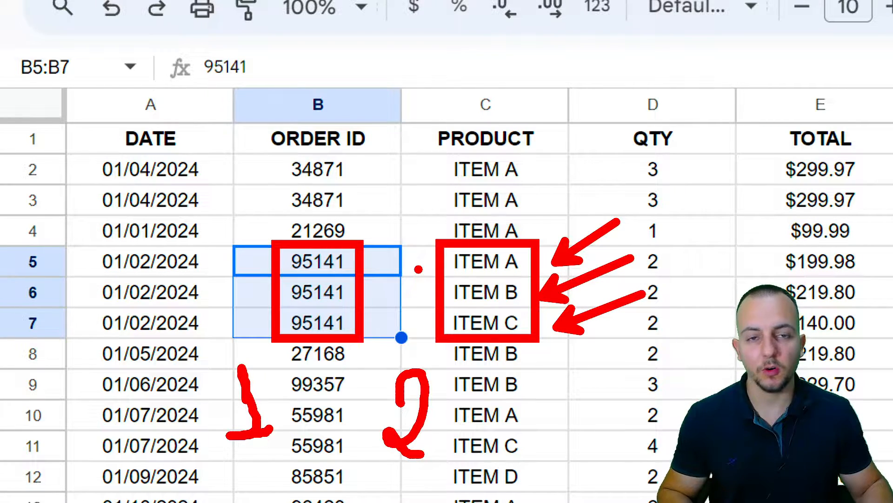
key(Escape)
Compare the order IDs and products in rows 2 and 3 to check for a duplicate on both criteria
drag(352, 176, 375, 185)
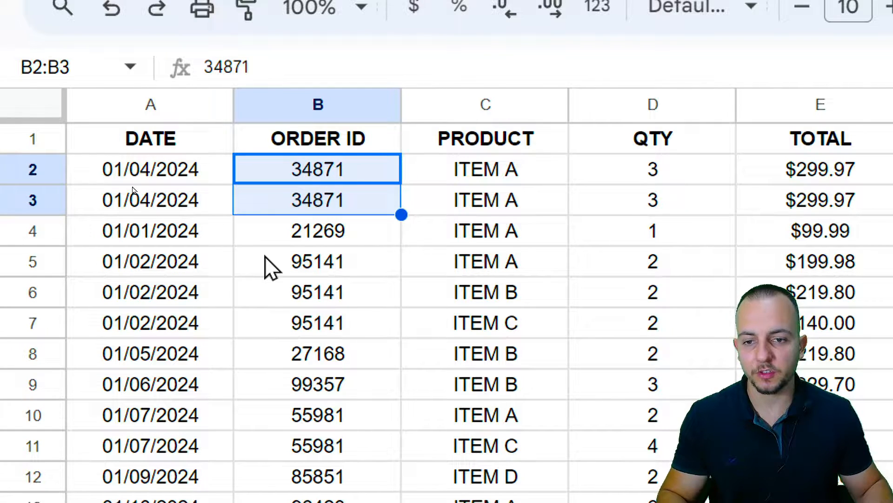
key(ctrl+2)
drag(281, 149, 358, 217)
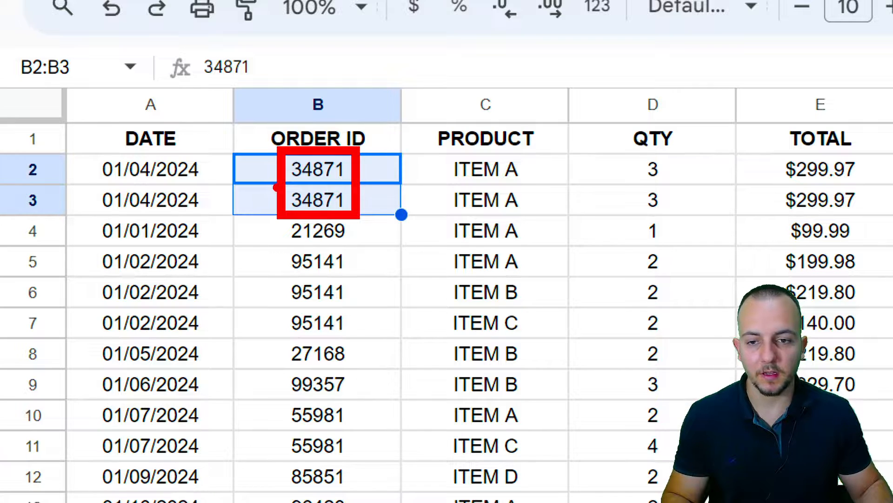
drag(274, 185, 208, 136)
mouse_move(231, 210)
mouse_down()
mouse_move(240, 281)
mouse_move(221, 300)
mouse_move(271, 296)
mouse_up()
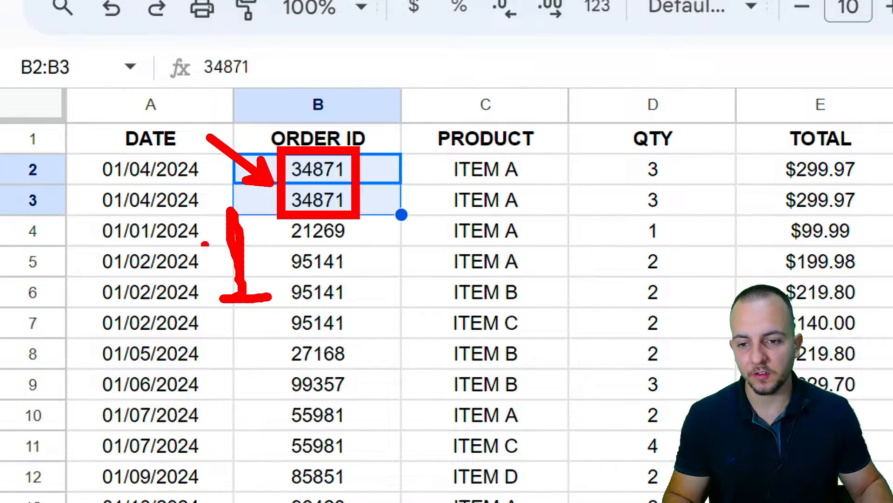
key(ctrl+z)
drag(247, 262, 271, 297)
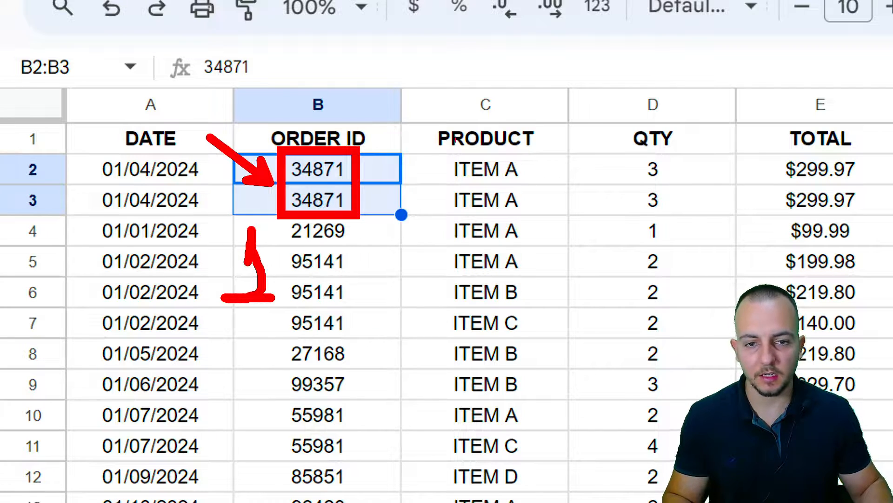
drag(429, 148, 538, 217)
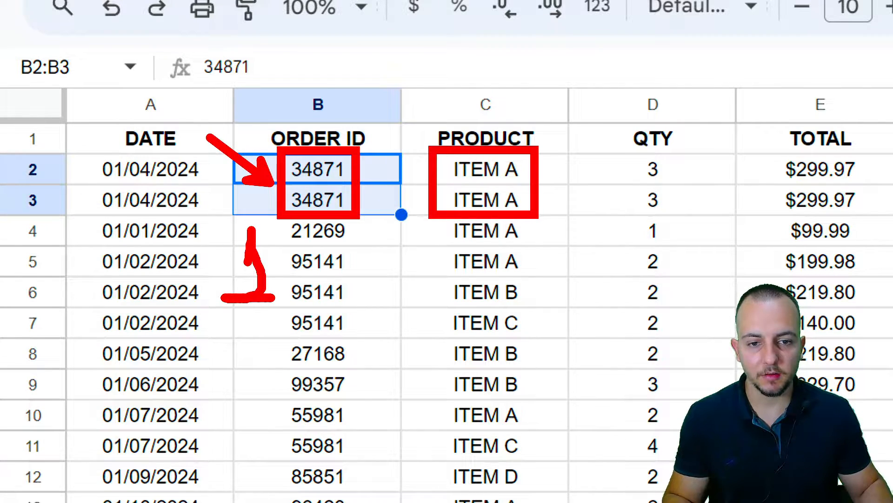
mouse_move(556, 265)
mouse_down()
mouse_move(573, 238)
mouse_move(600, 298)
mouse_move(608, 292)
mouse_up()
drag(549, 181, 637, 159)
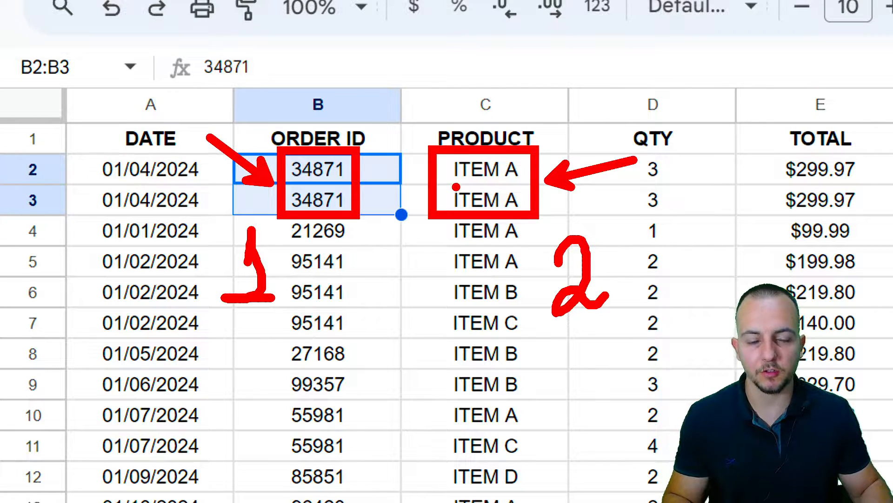
key(ctrl+z)
key(e)
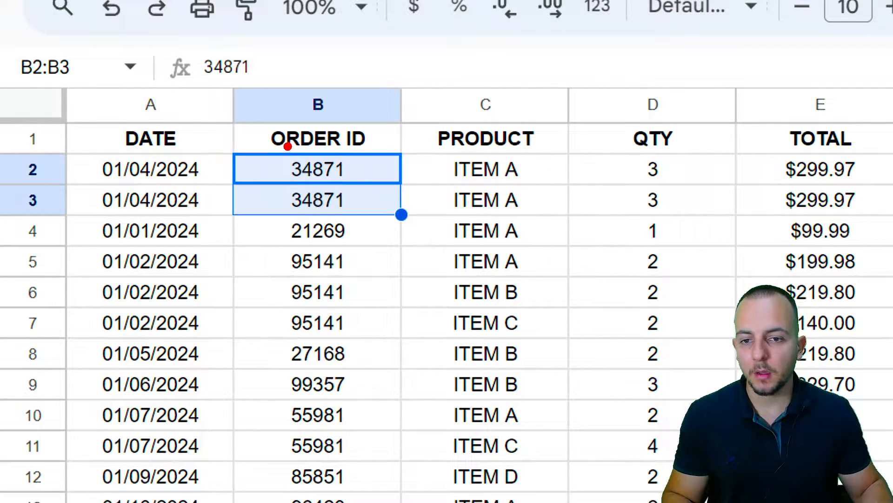
drag(280, 149, 353, 216)
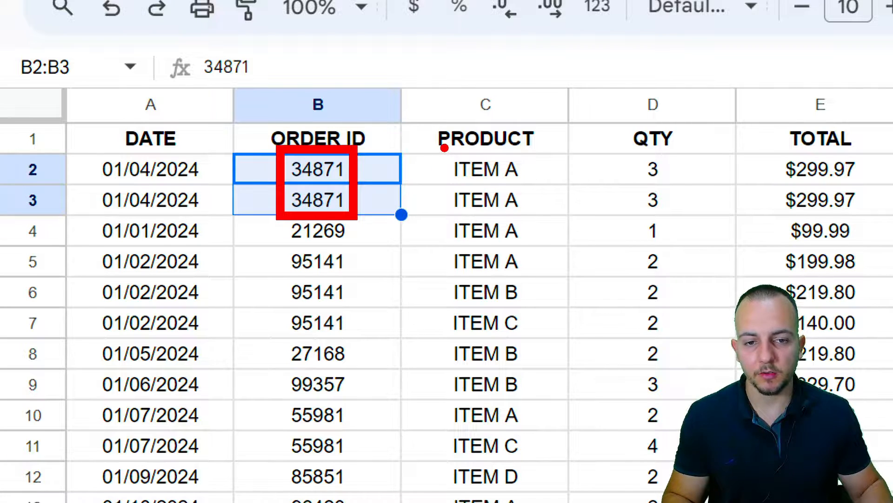
drag(442, 145, 549, 218)
drag(570, 188, 638, 177)
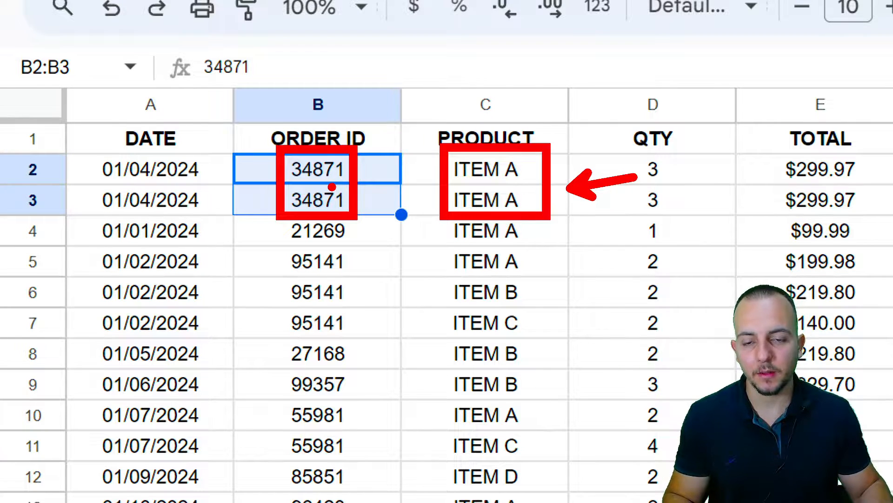
key(Escape)
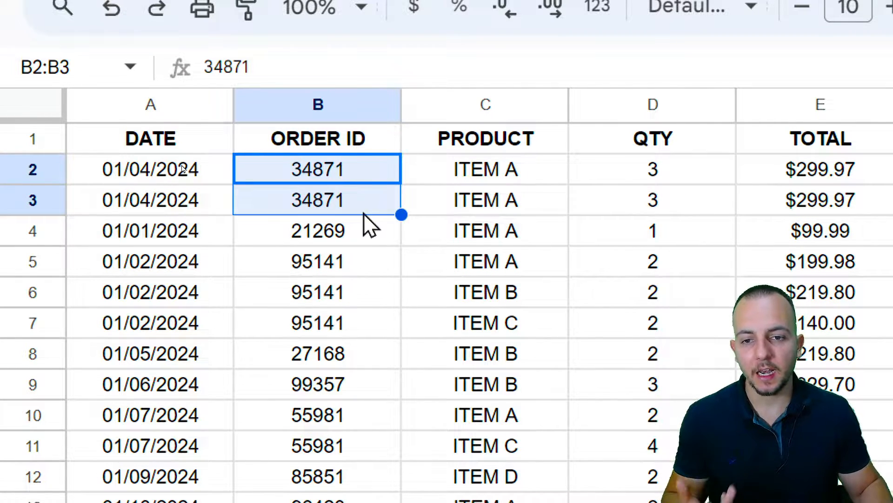
Review the repeated order IDs in B2:B3 against those in B5:B7 within the ORDER ID column
click(320, 110)
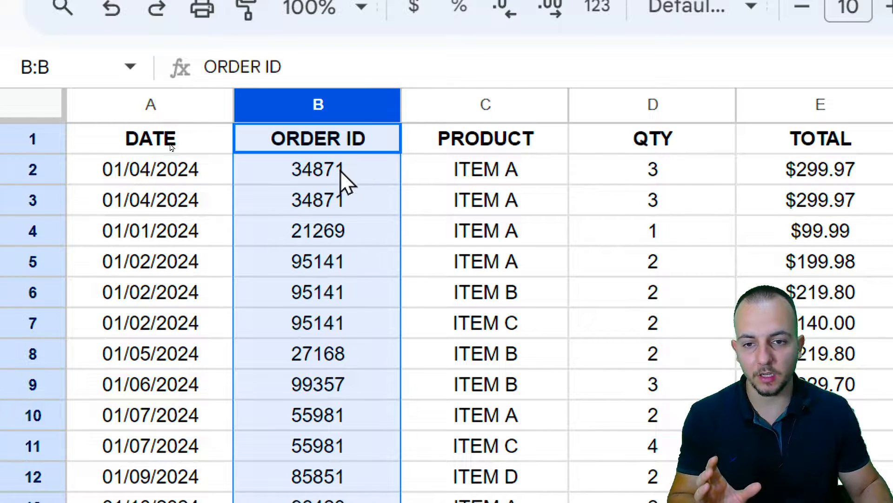
drag(335, 179, 335, 209)
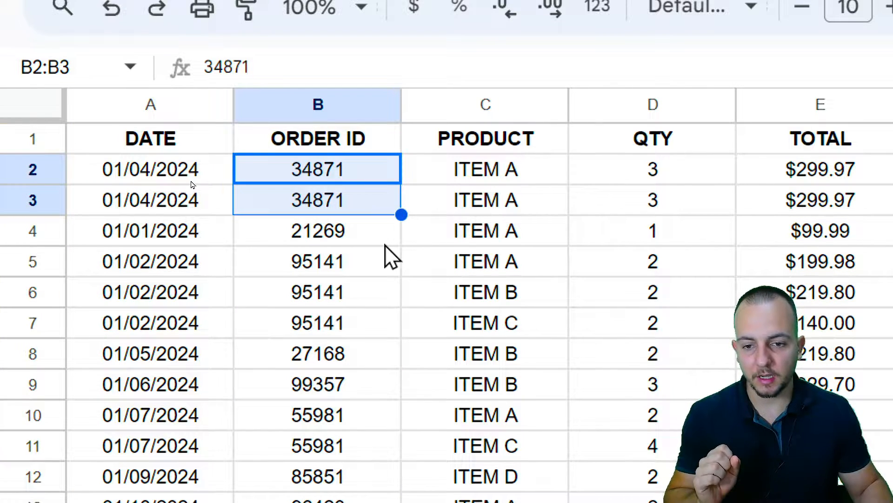
drag(371, 265, 345, 326)
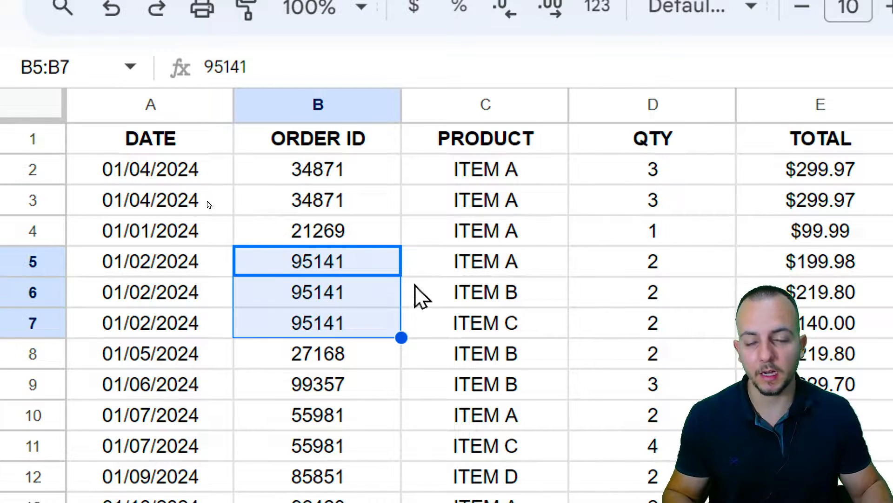
click(376, 173)
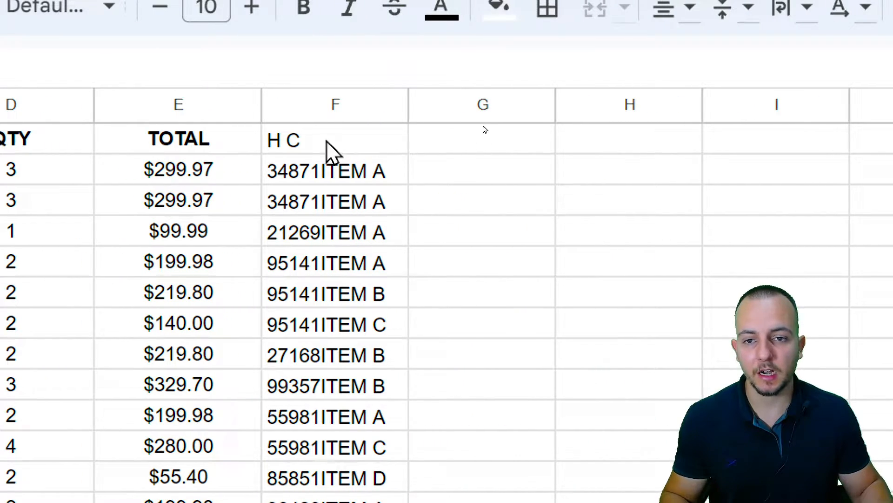
Delete the existing H C helper column F
click(330, 105)
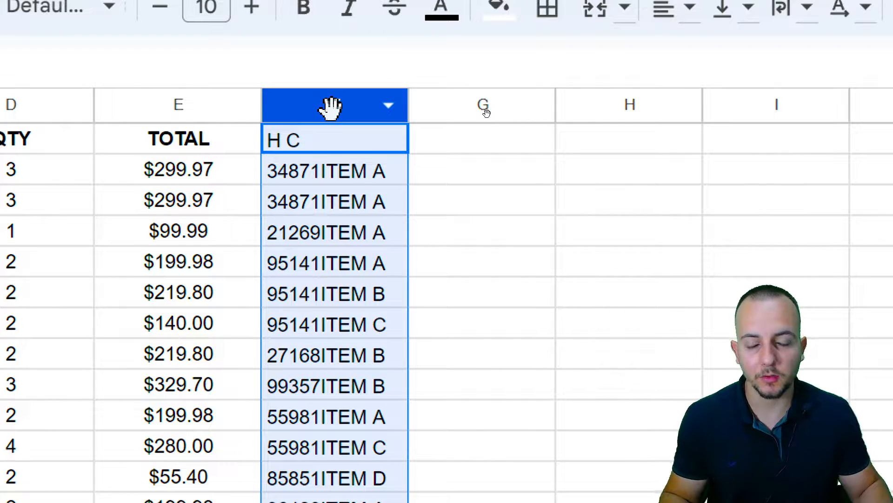
right_click(331, 106)
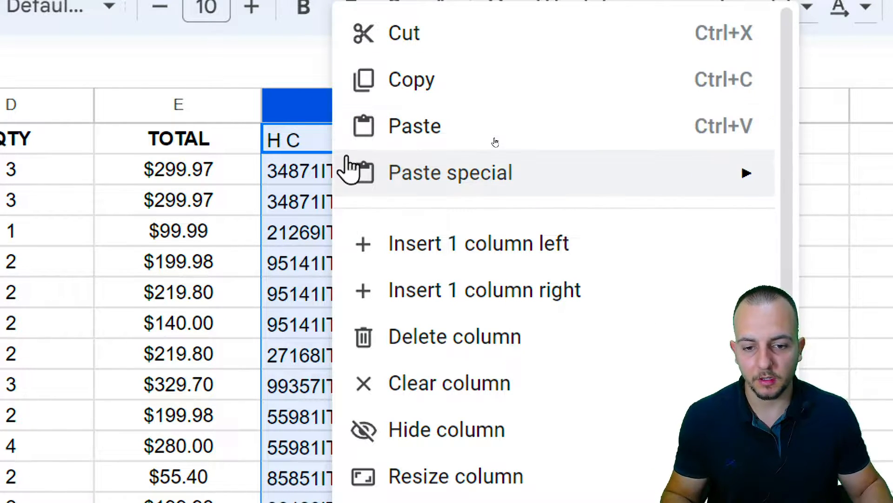
click(435, 332)
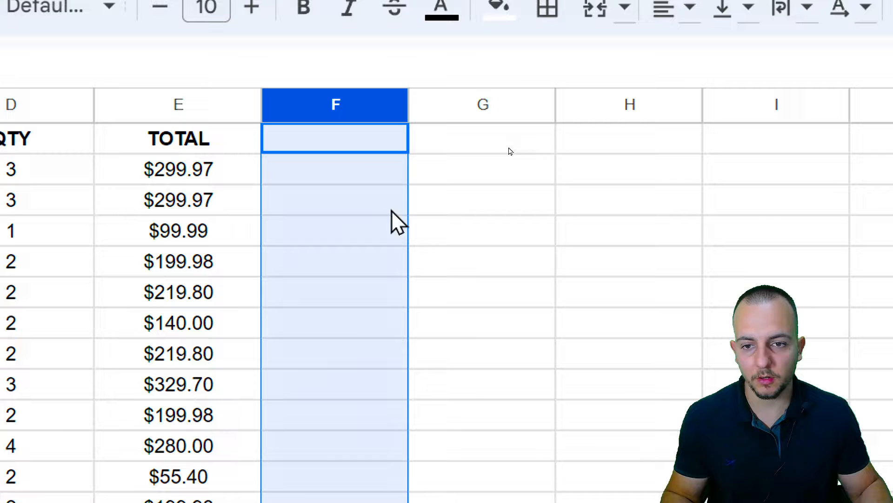
click(356, 147)
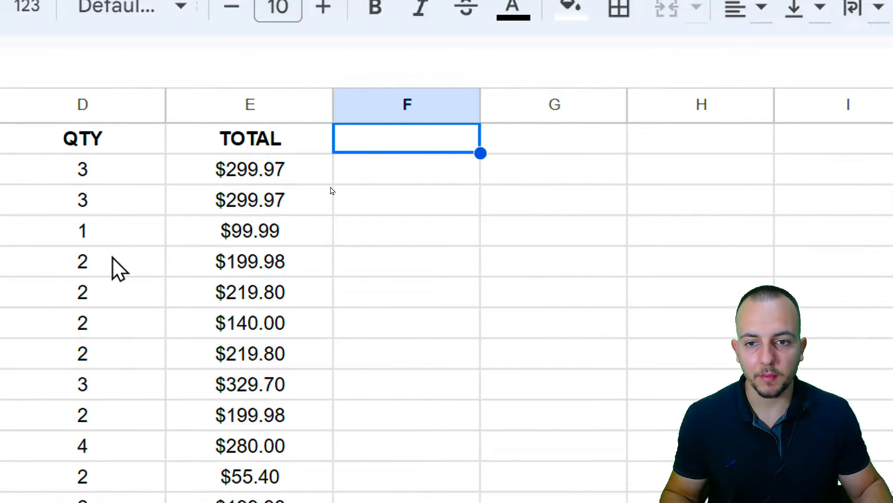
click(330, 104)
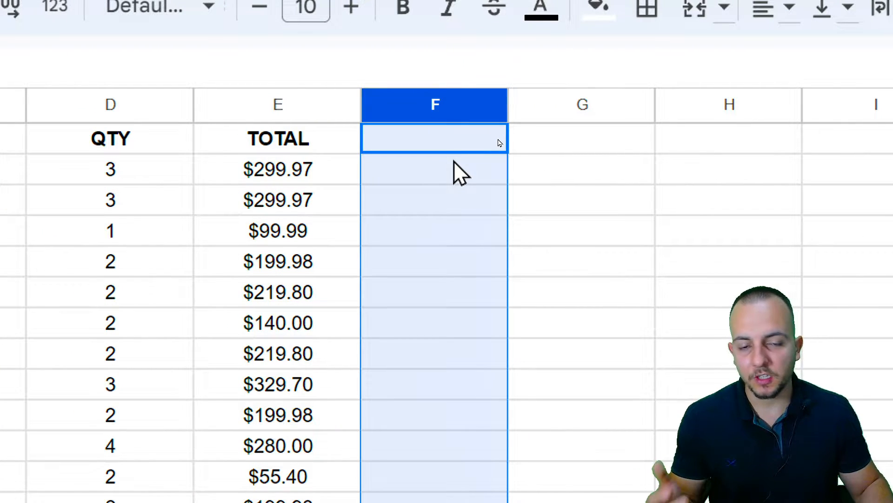
click(544, 103)
click(453, 148)
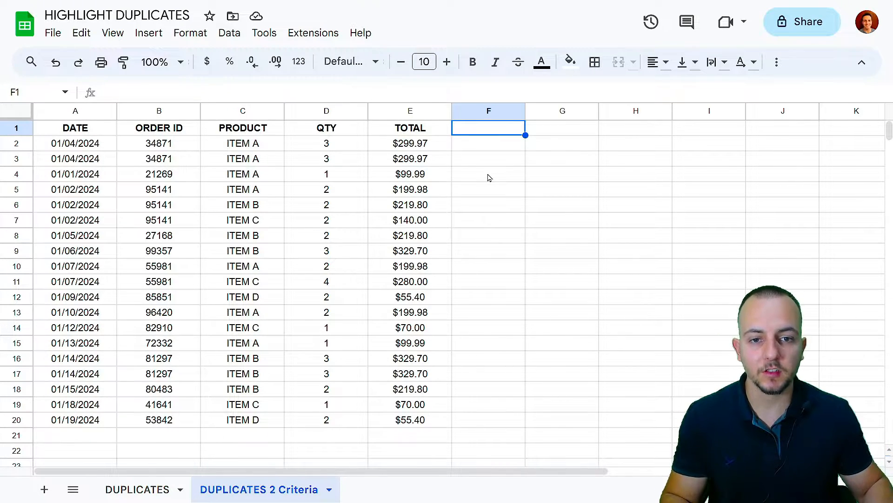
View the Hide column option for the empty column M without applying it
scroll(488, 177, right, 5)
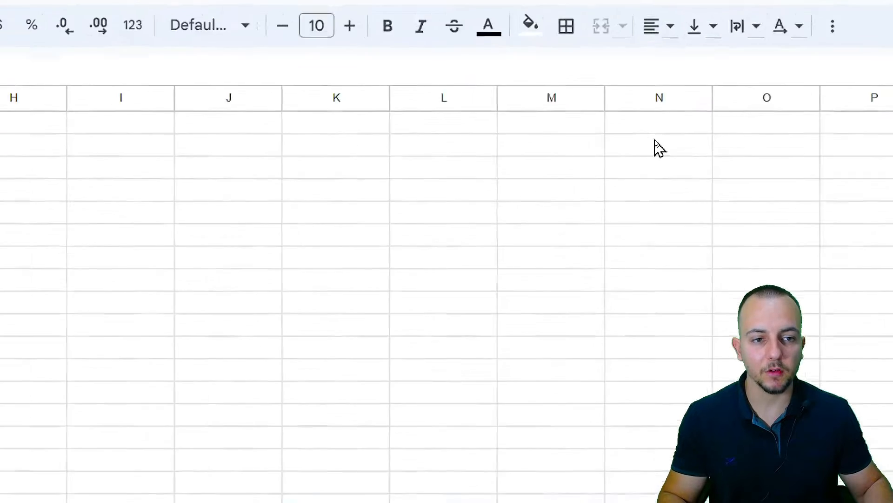
click(424, 86)
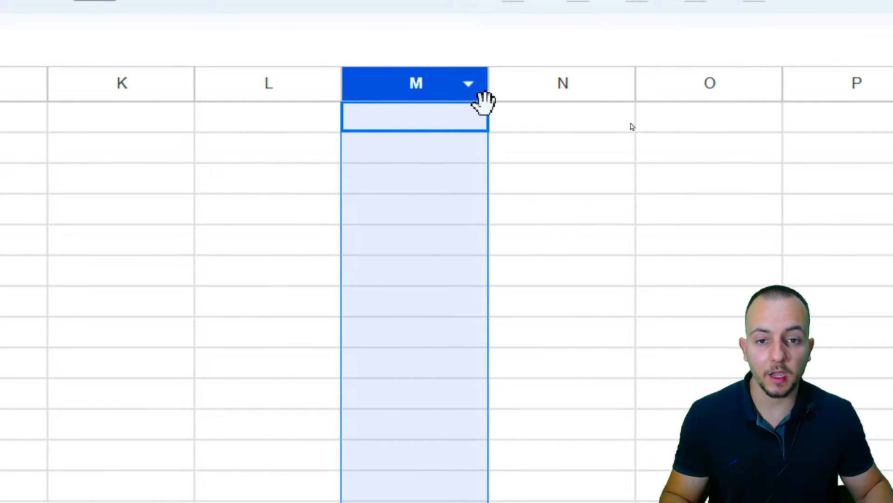
right_click(441, 93)
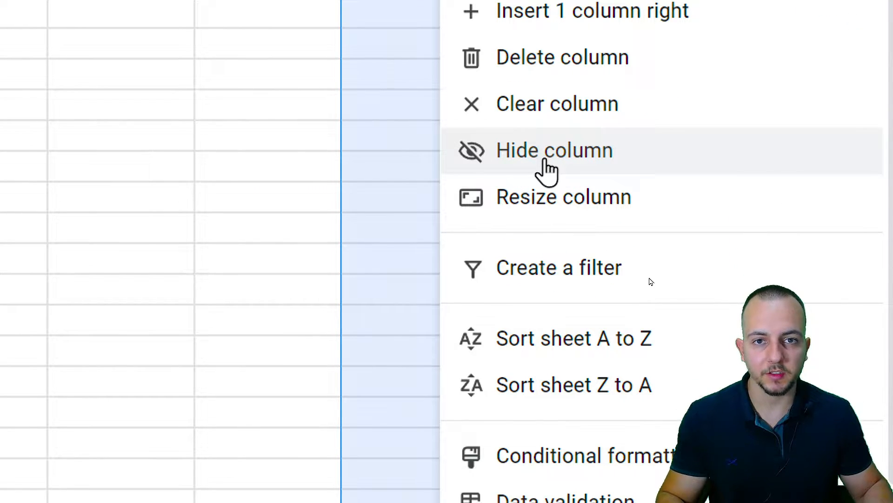
key(Escape)
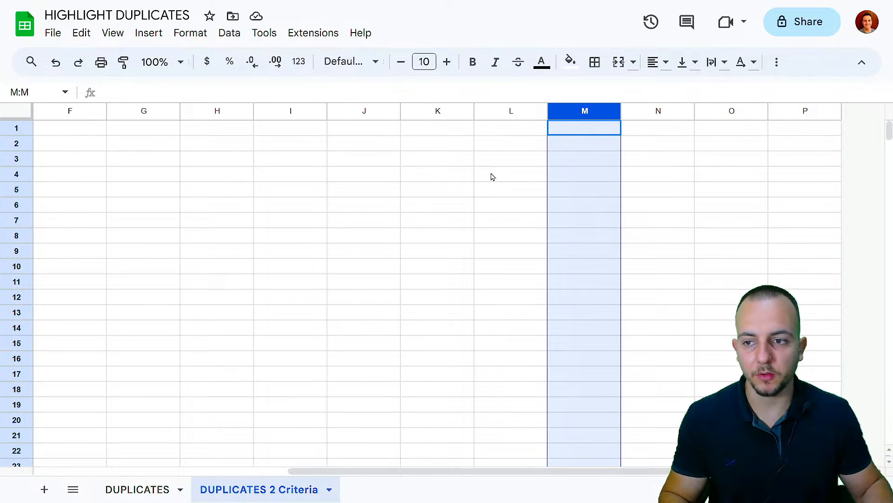
scroll(493, 177, left, 5)
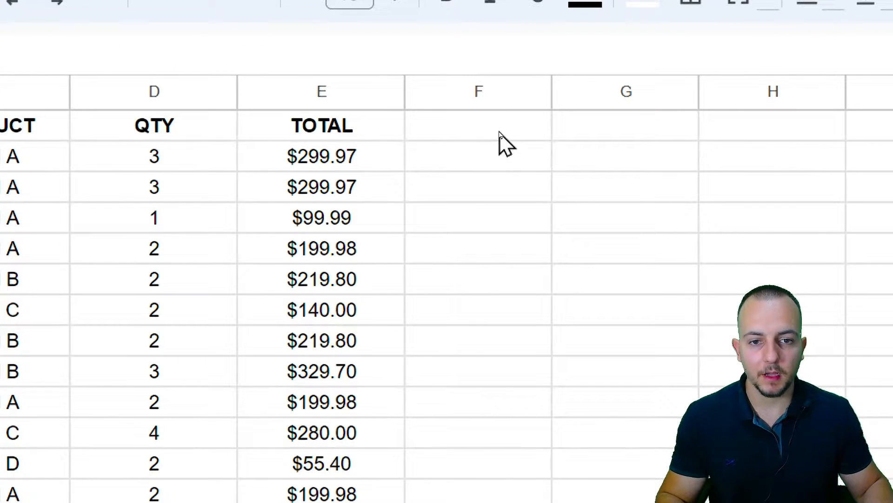
Enter the header H C in cell F1 for the new helper column
click(501, 136)
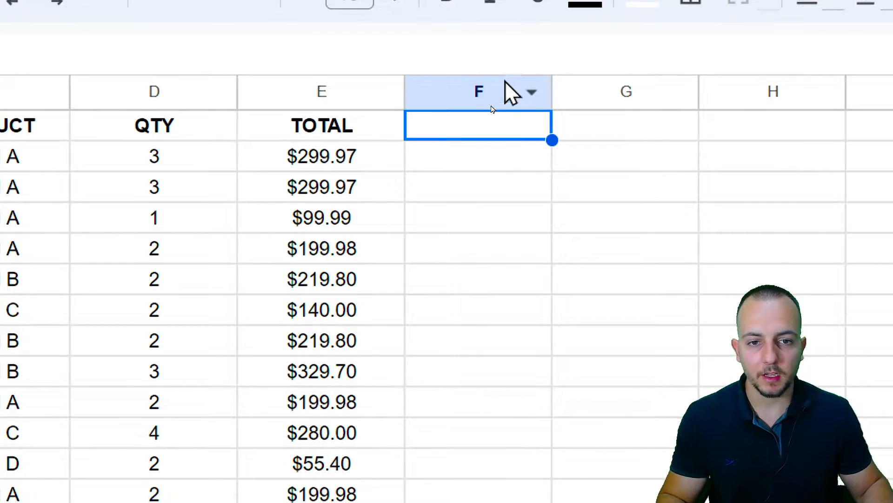
click(495, 109)
click(456, 132)
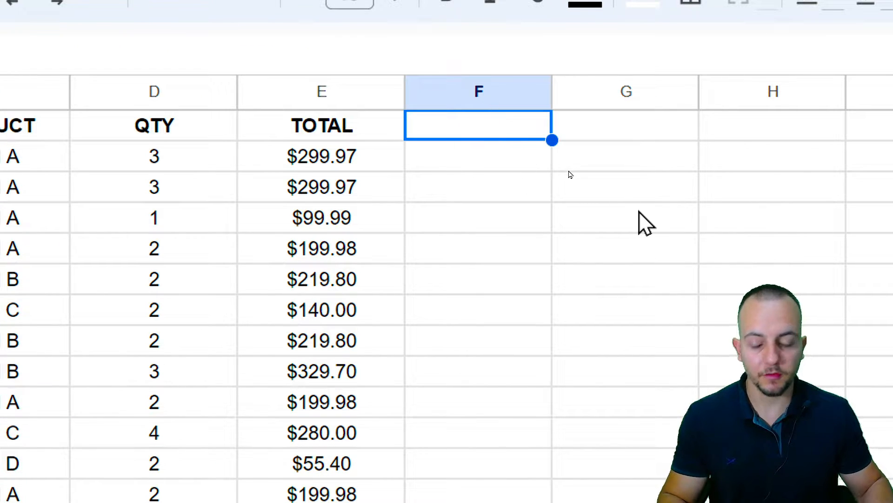
text(H C)
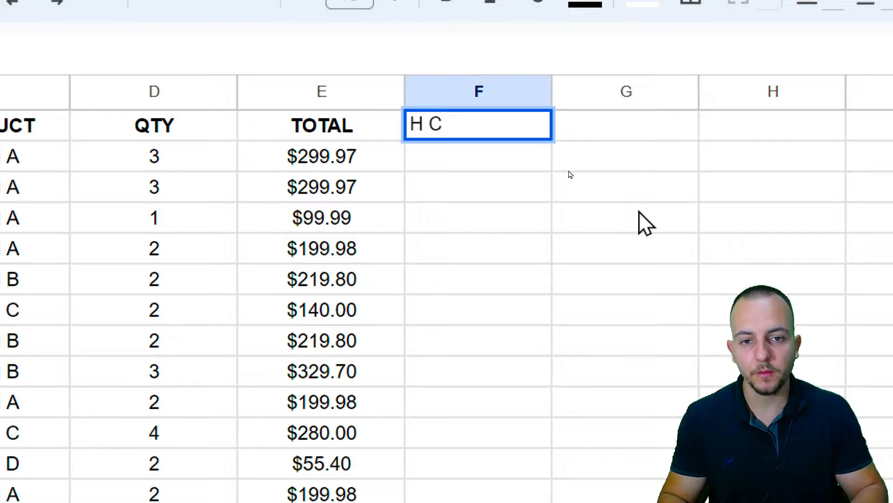
key(Return)
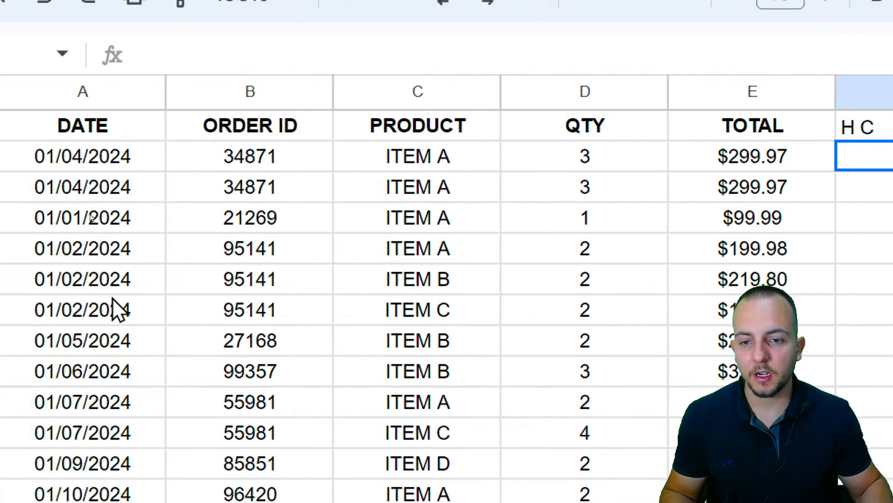
Review the ORDER ID and PRODUCT columns, then the order IDs in B2:B3, B5:B7 and B10:B12 for repeats
drag(307, 133, 397, 349)
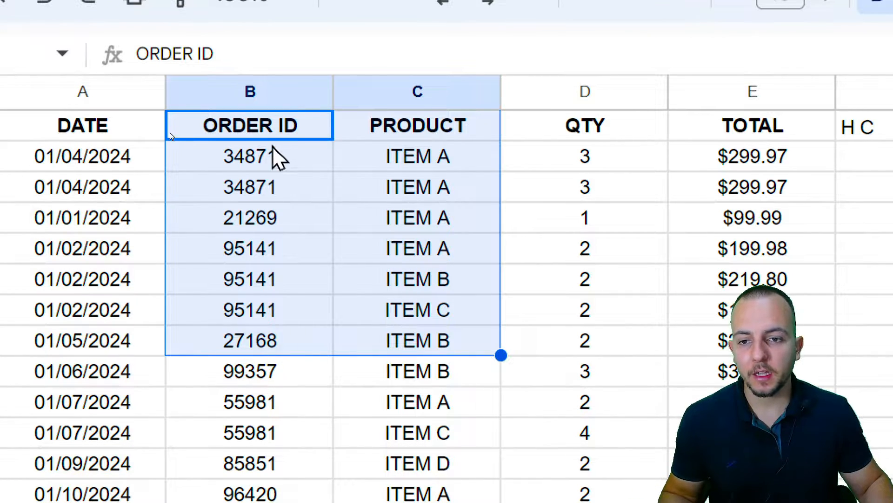
click(269, 102)
click(387, 93)
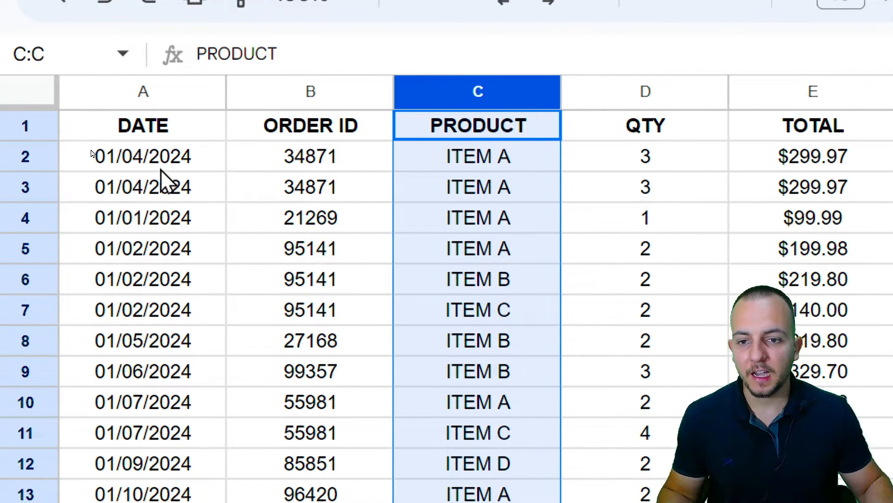
click(314, 93)
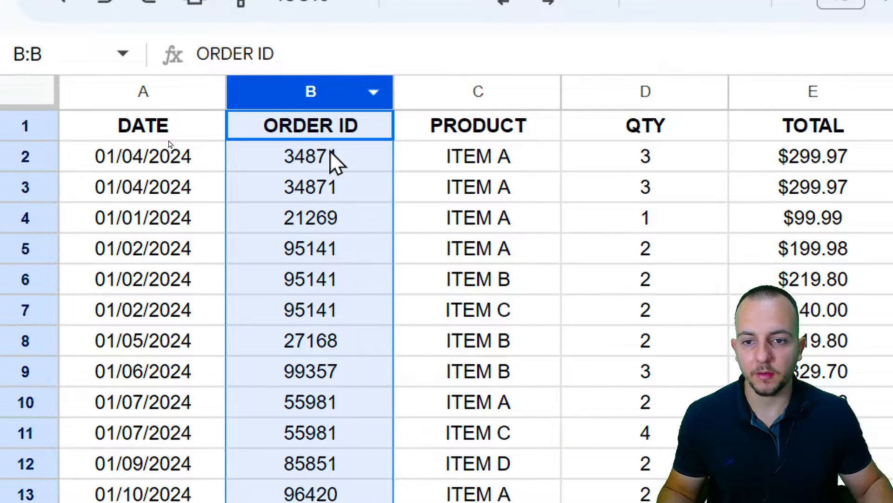
drag(352, 155, 347, 193)
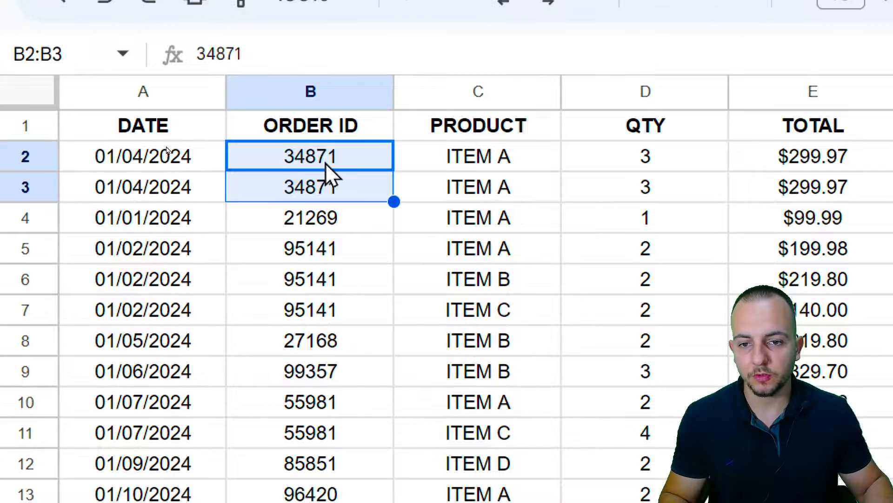
ctrl+drag(326, 243, 313, 317)
ctrl+drag(321, 409, 312, 463)
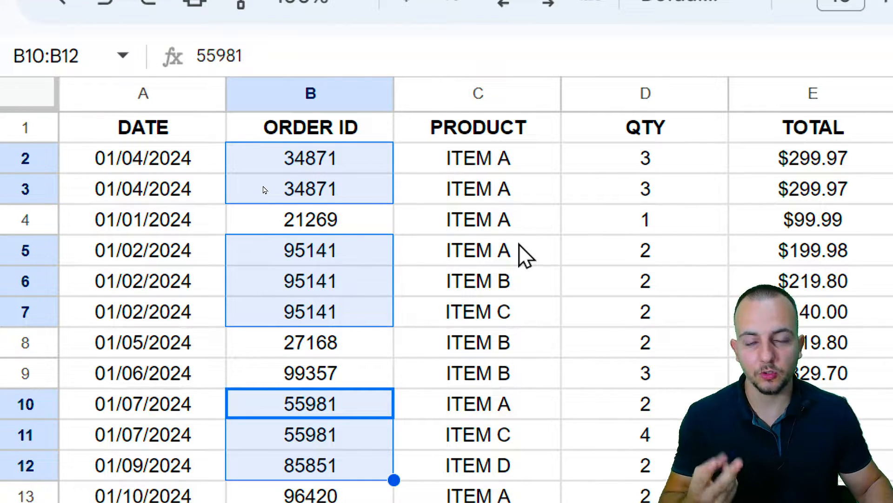
Enter the formula =B2&C2 in cell F2 to join the order ID and product
click(552, 166)
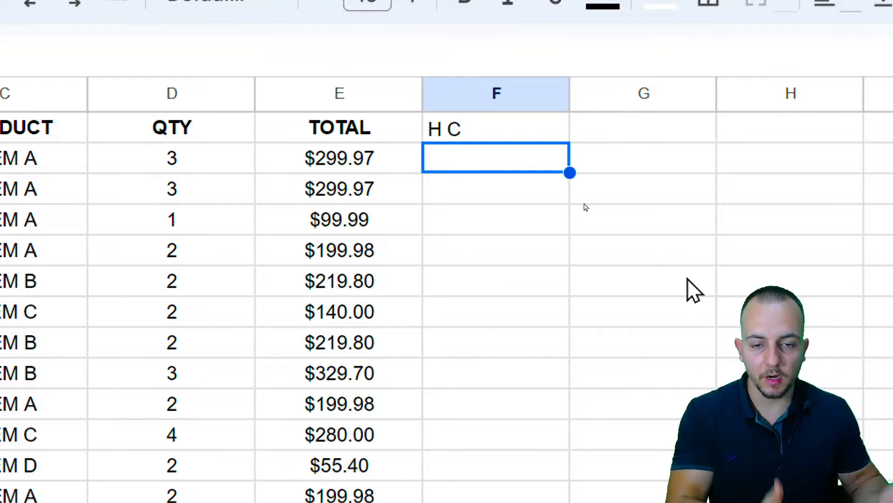
text(=)
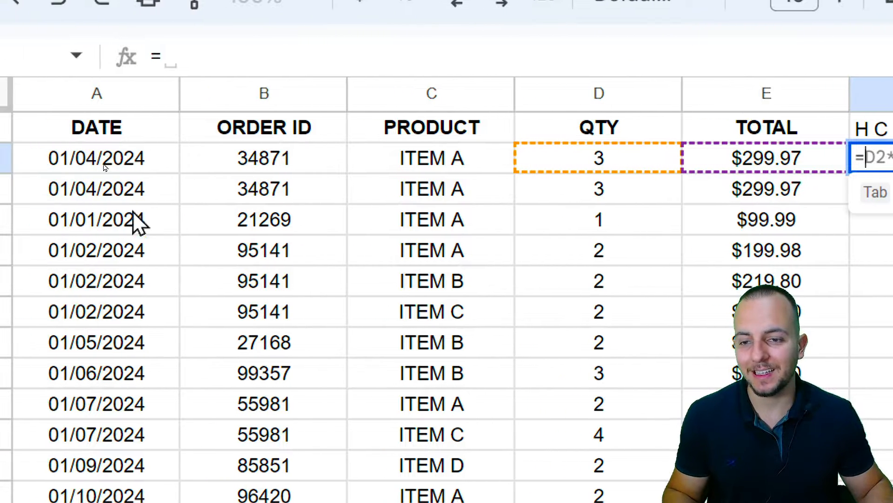
click(161, 166)
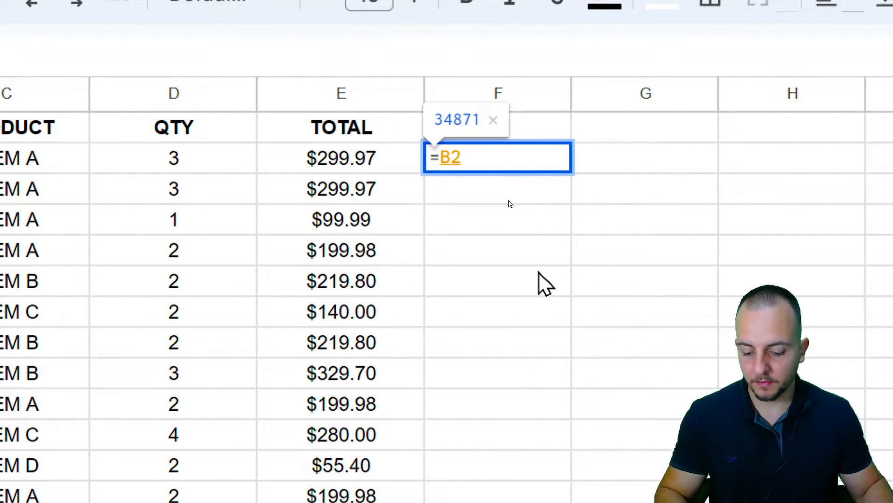
text(&)
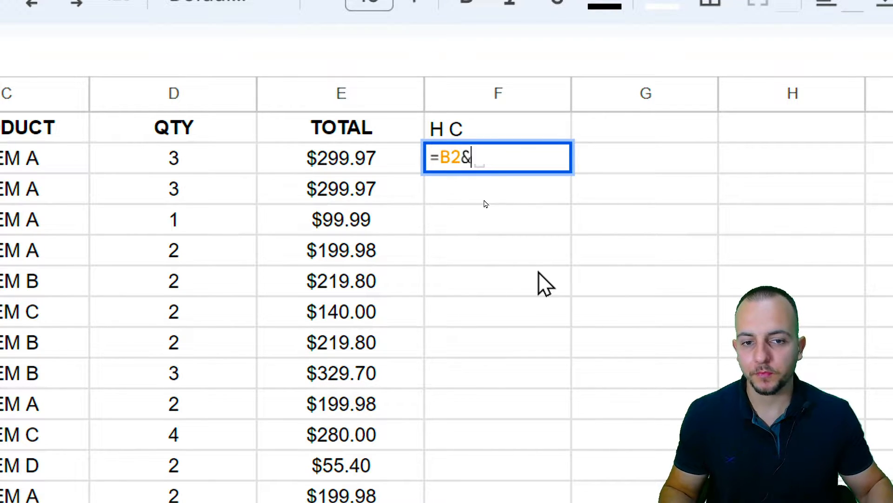
click(389, 158)
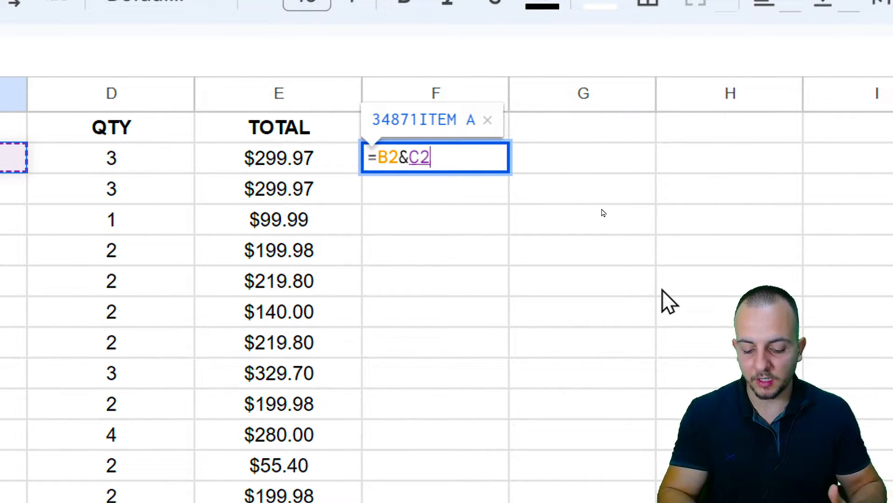
text(&)
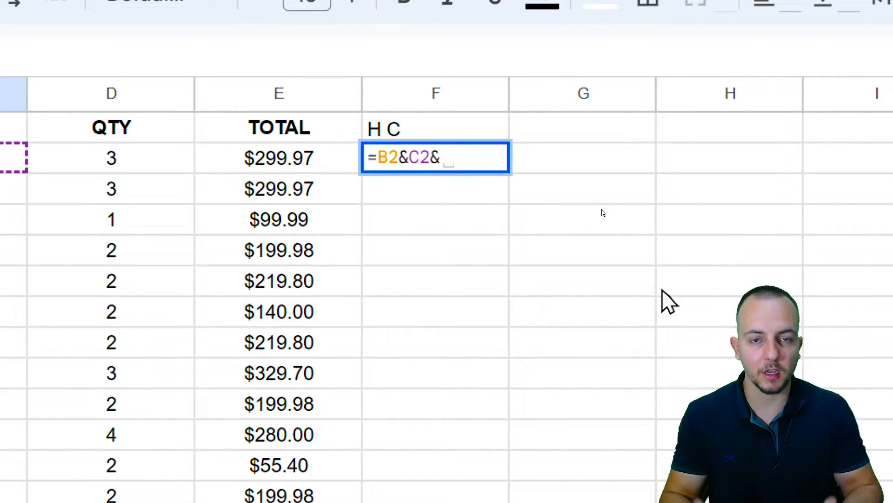
key(BackSpace)
key(Return)
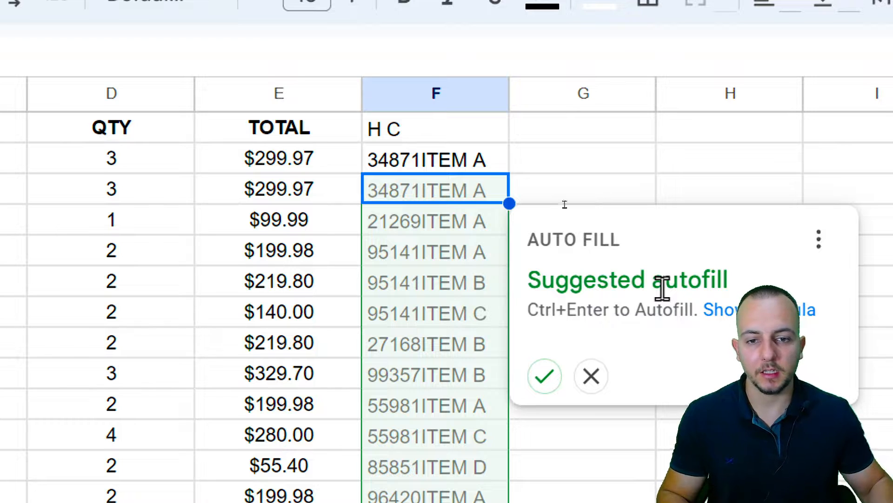
Fill the helper formula from F2 down through F20
click(486, 163)
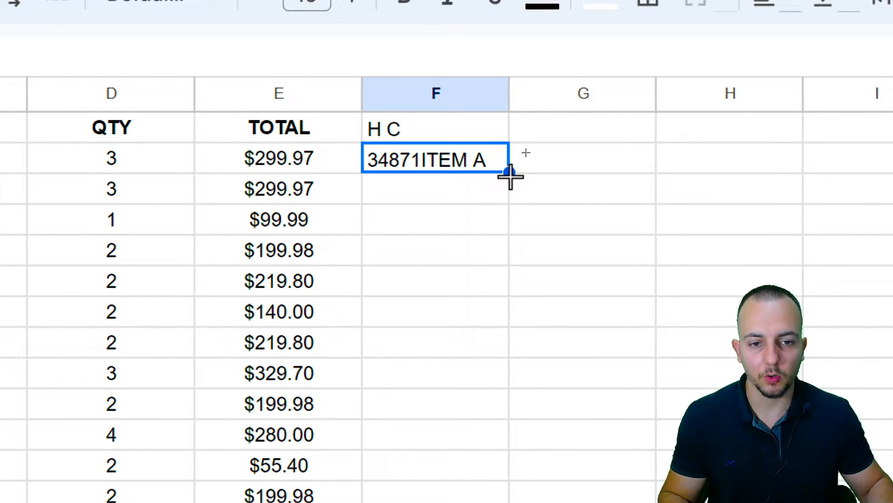
drag(511, 177, 450, 437)
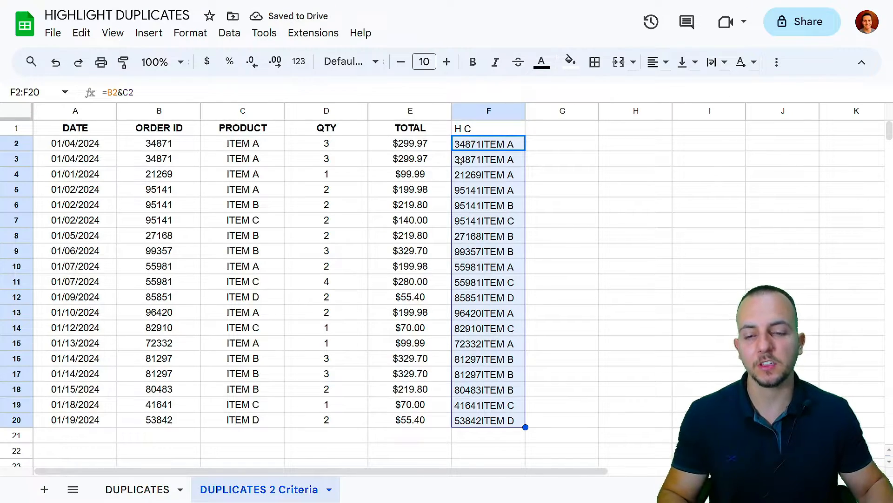
click(431, 159)
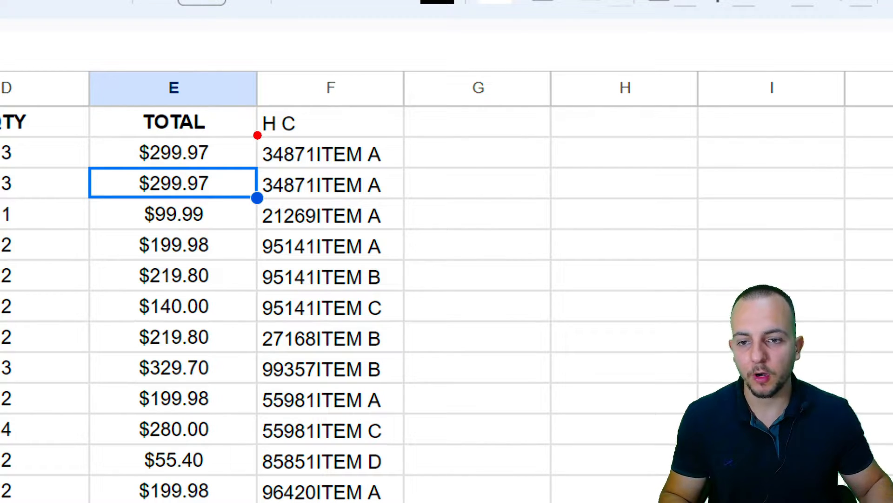
Compare the combined order ID and product values in F2:F3 with those in F5:F7
mouse_move(258, 135)
mouse_down()
mouse_move(384, 186)
mouse_move(398, 201)
mouse_up()
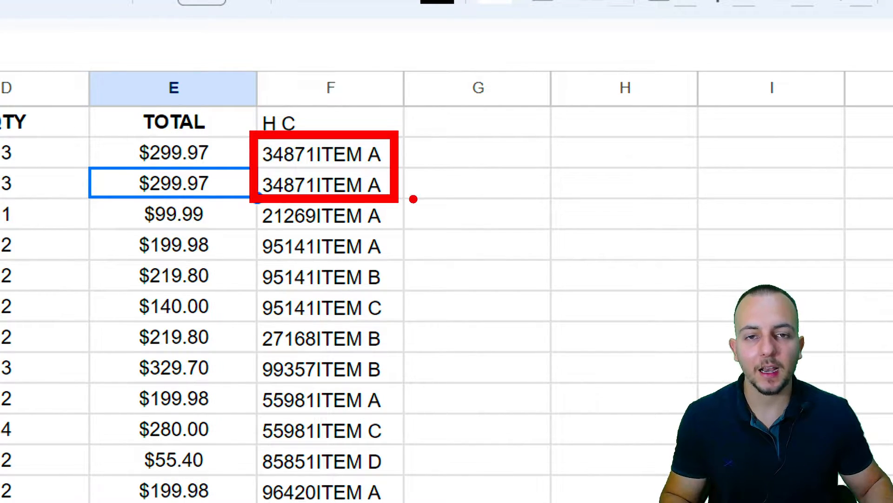
drag(418, 170, 501, 143)
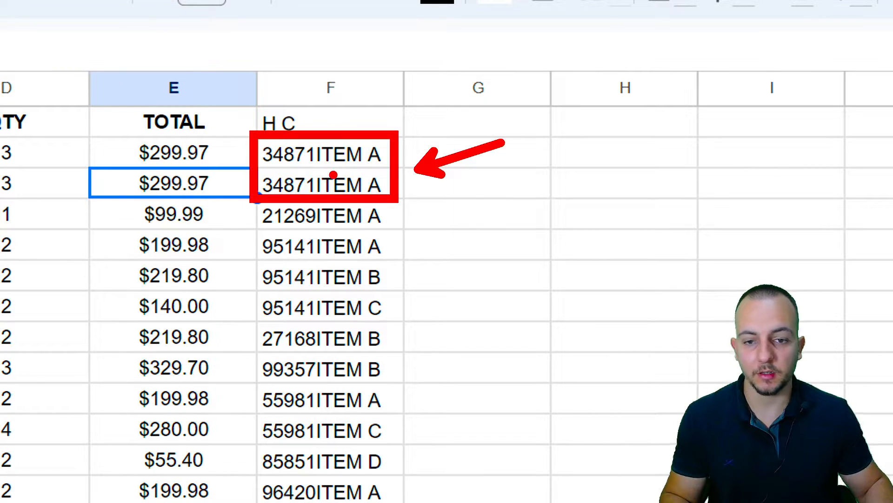
mouse_move(252, 225)
mouse_down()
mouse_move(361, 285)
mouse_move(406, 324)
mouse_up()
drag(435, 267, 524, 236)
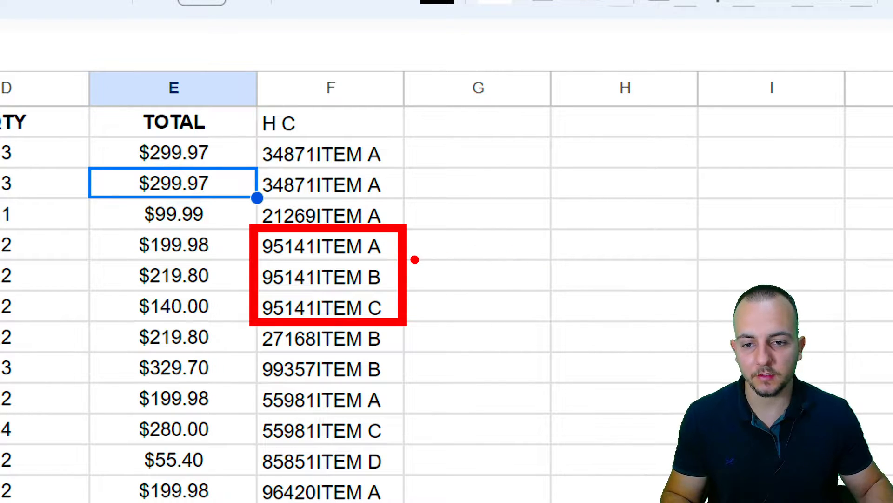
drag(254, 262, 319, 265)
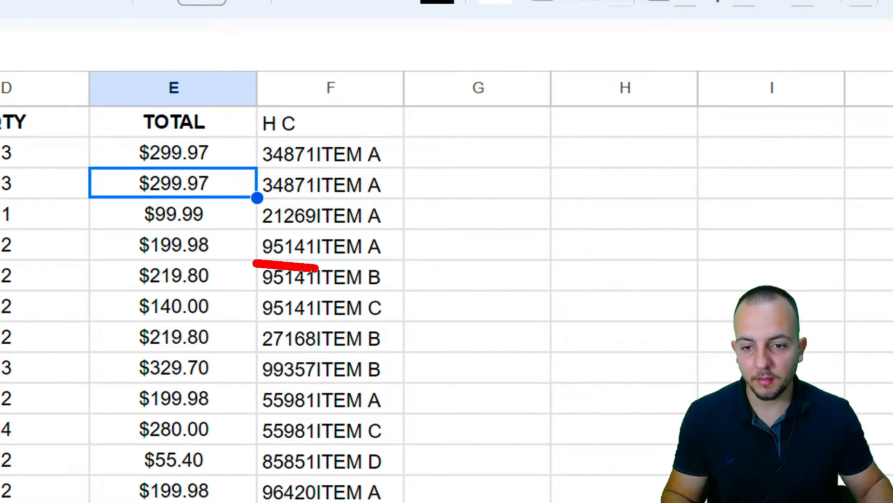
drag(259, 292, 318, 297)
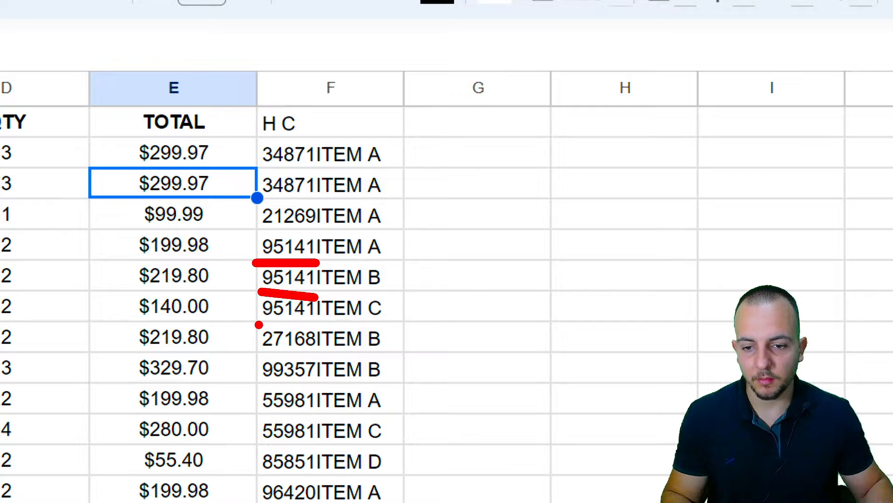
drag(256, 324, 315, 324)
mouse_move(422, 290)
mouse_down()
mouse_move(401, 302)
mouse_move(461, 303)
mouse_up()
drag(414, 260, 471, 274)
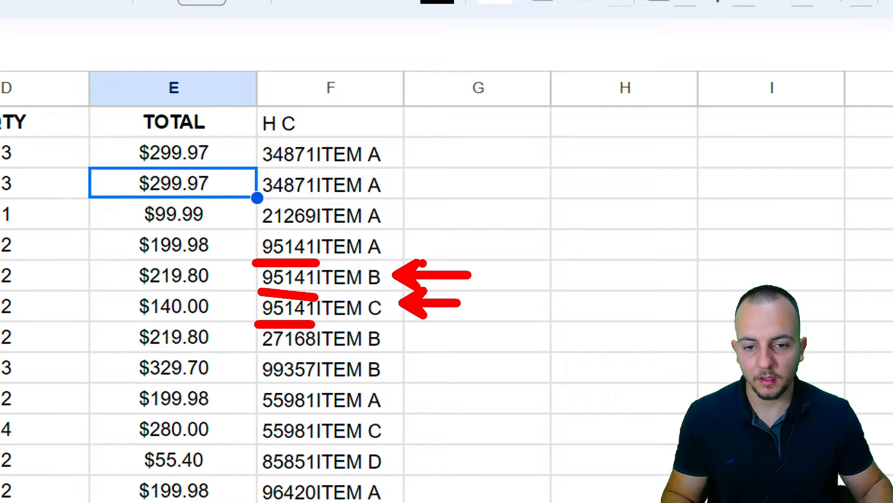
drag(409, 235, 434, 248)
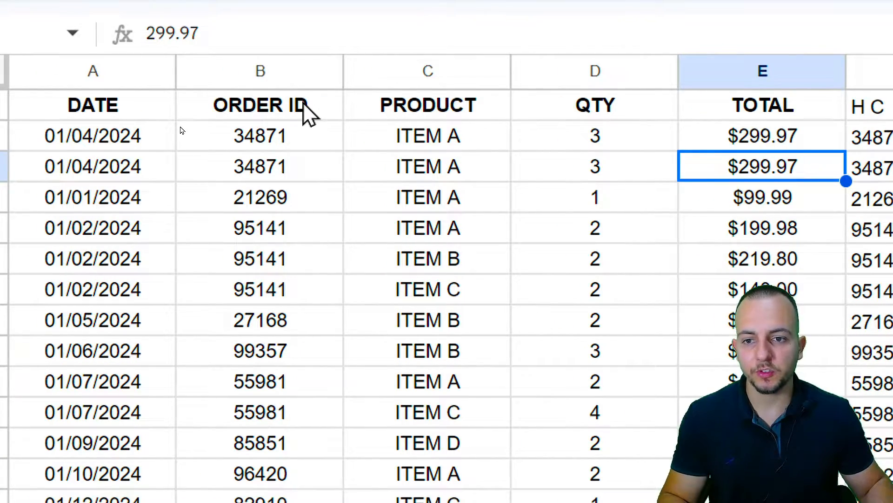
Start a new conditional formatting rule for the ORDER ID range B1:B20
drag(308, 110, 252, 438)
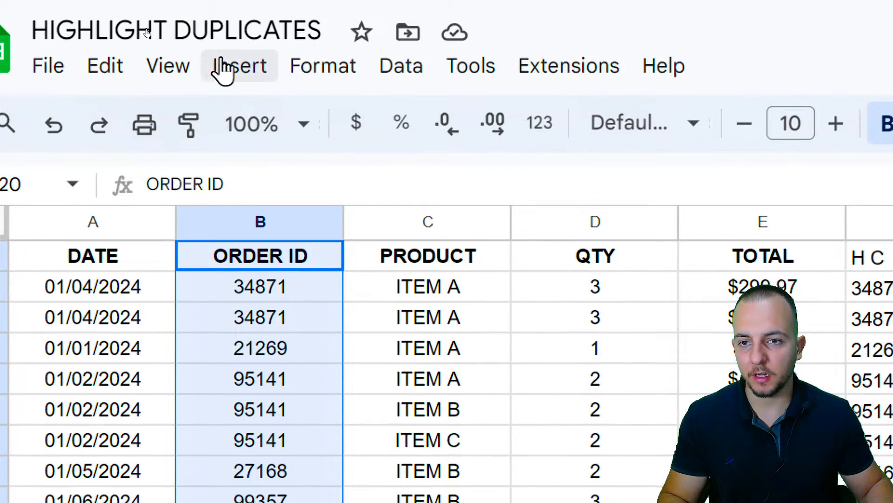
click(343, 69)
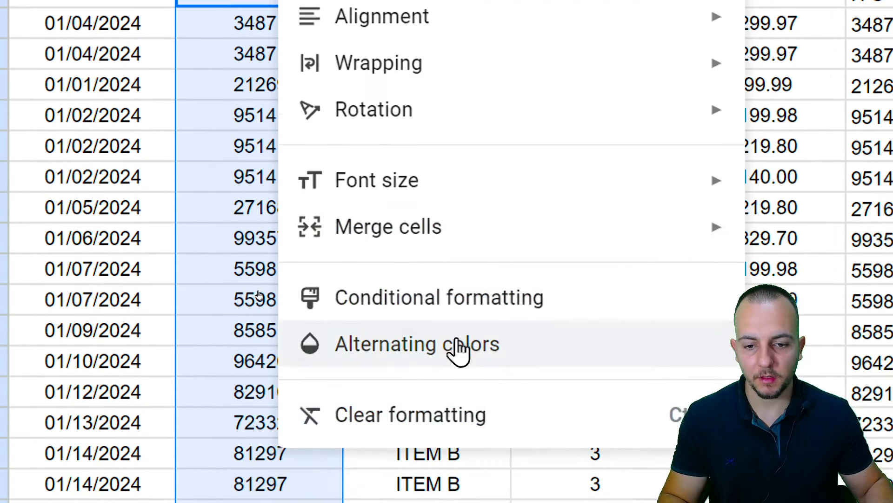
click(463, 310)
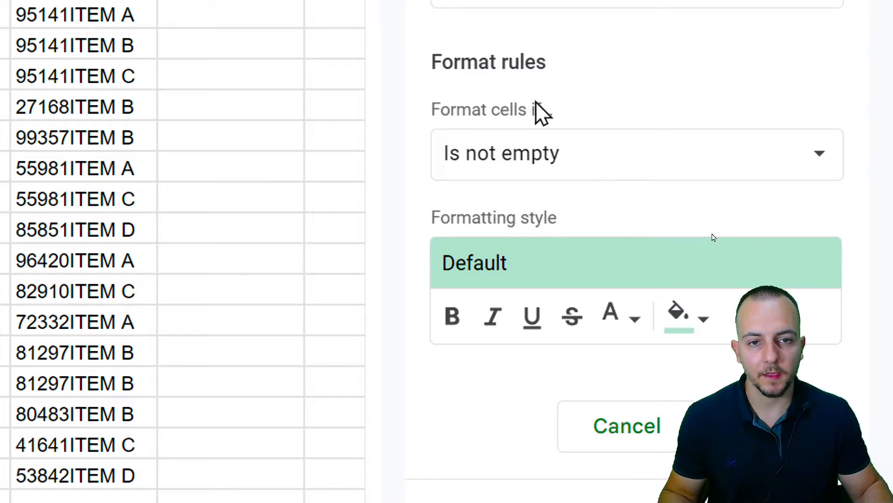
Set the rule's condition for formatting cells to "Custom formula is"
click(558, 164)
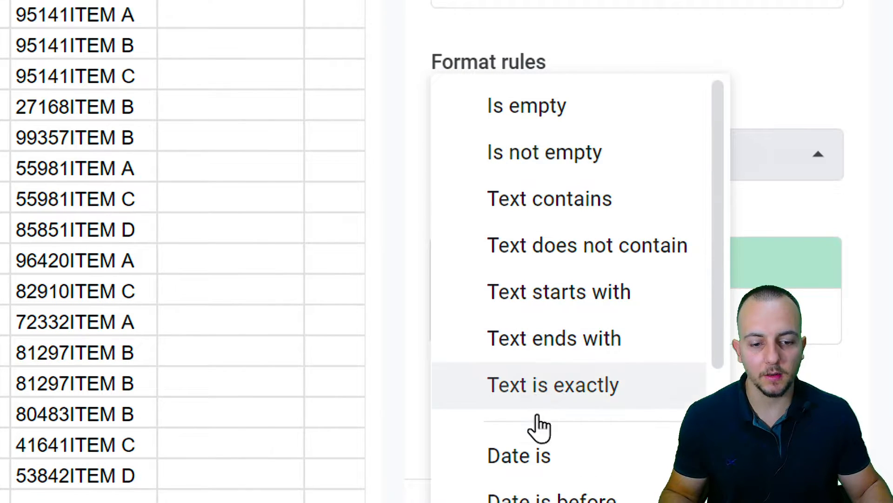
scroll(651, 372, down, 5)
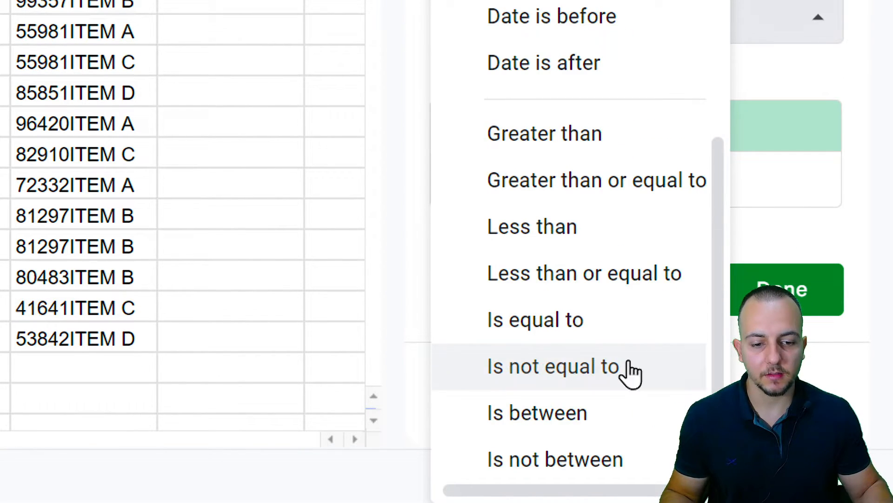
scroll(632, 372, down, 2)
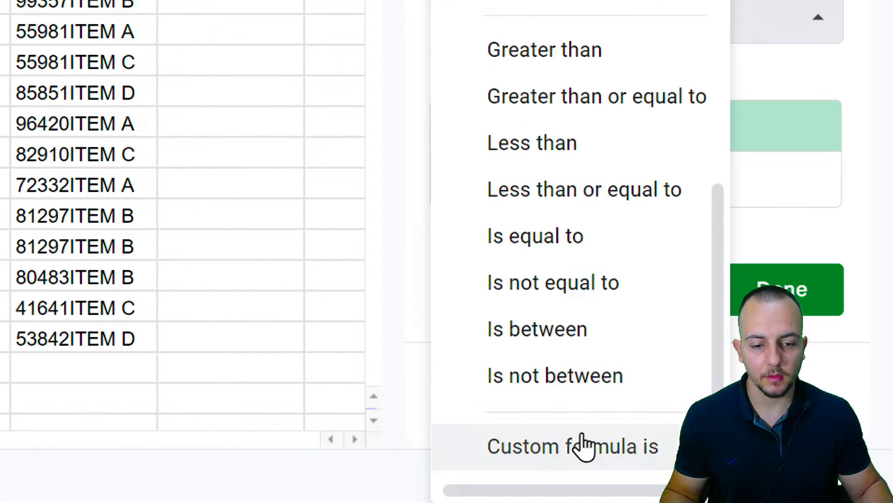
click(563, 472)
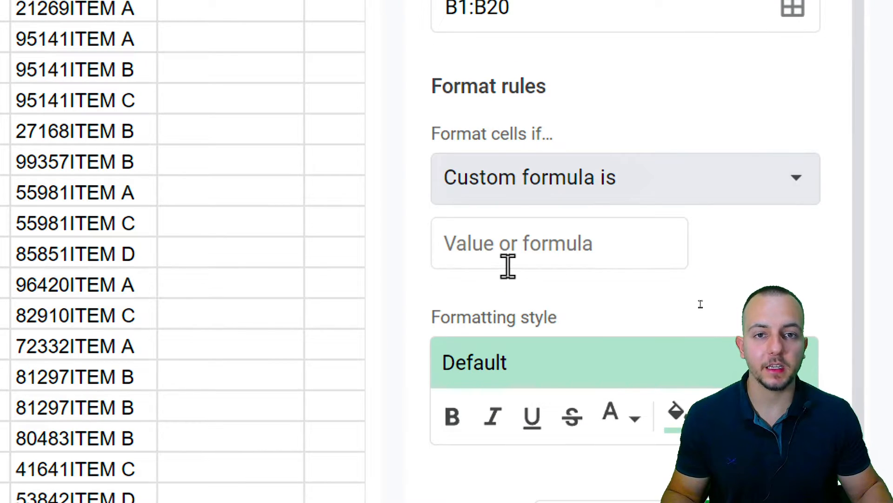
Enter =countif(F:F,F1)>1 as the rule's custom formula to flag repeated values in the helper column
click(508, 265)
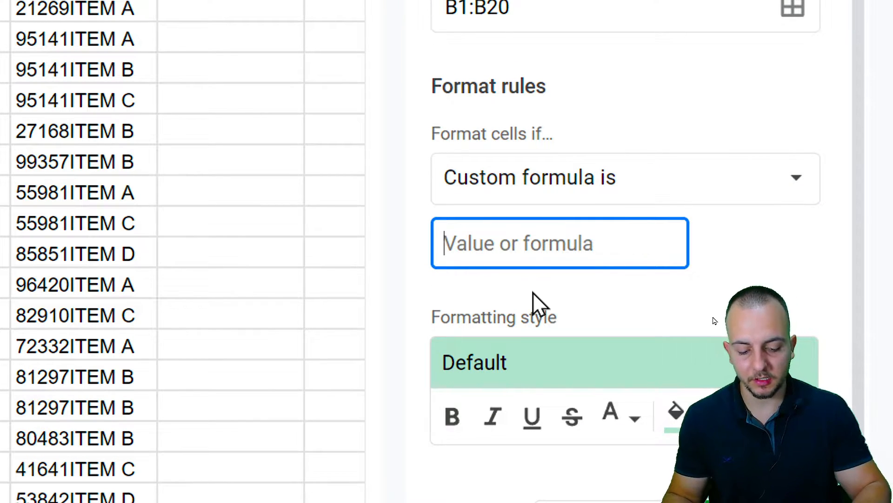
text(=co)
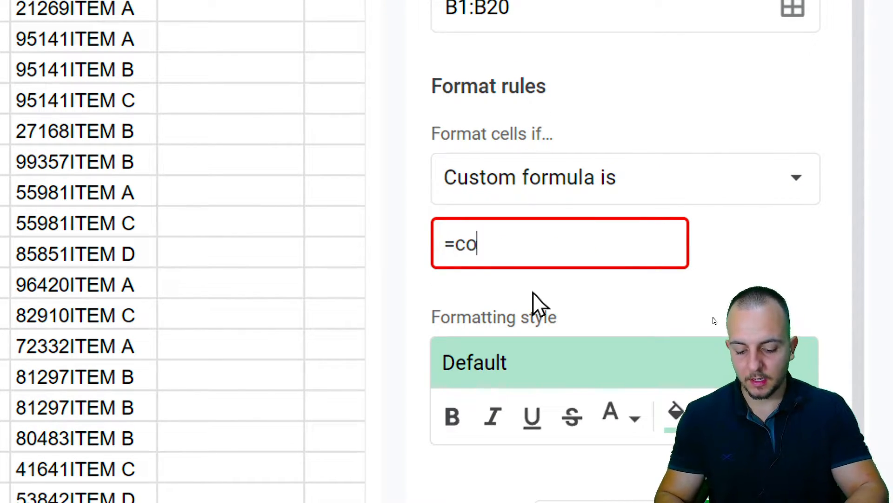
text(untif)
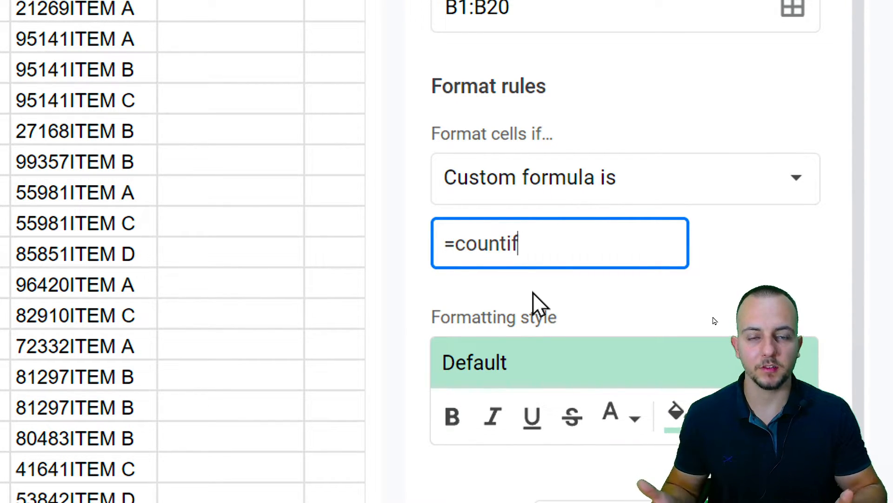
text(()
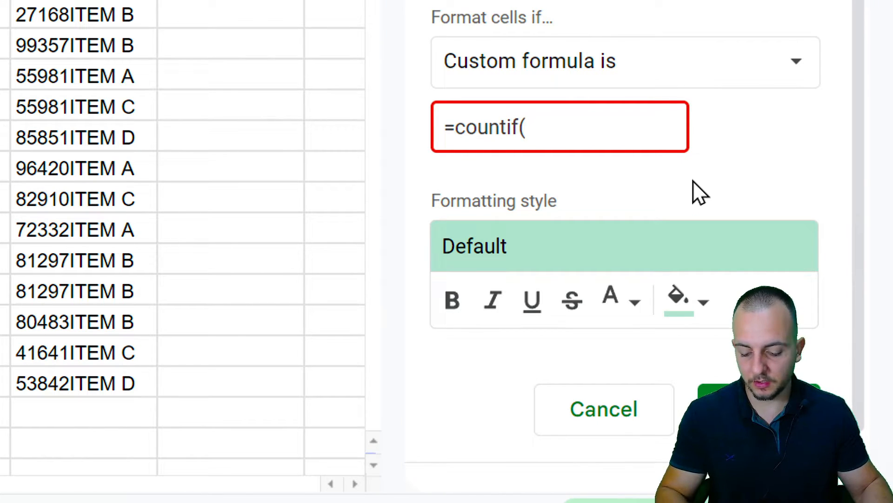
text(F:)
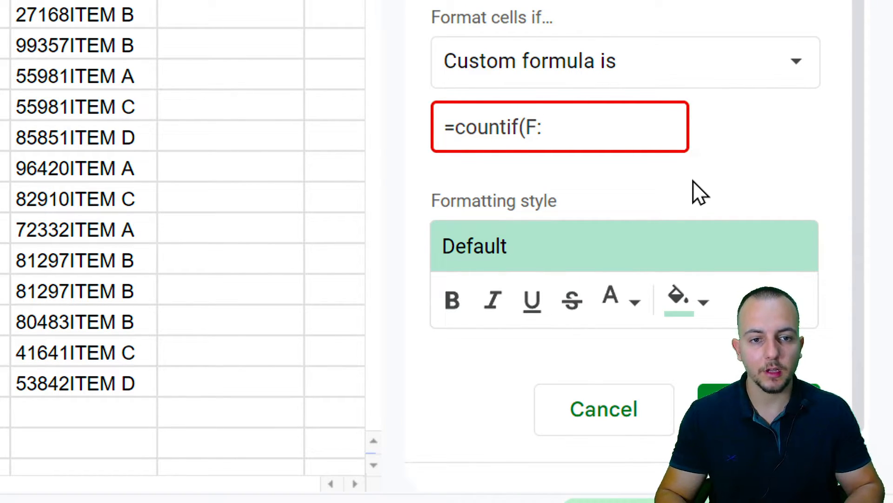
text(F)
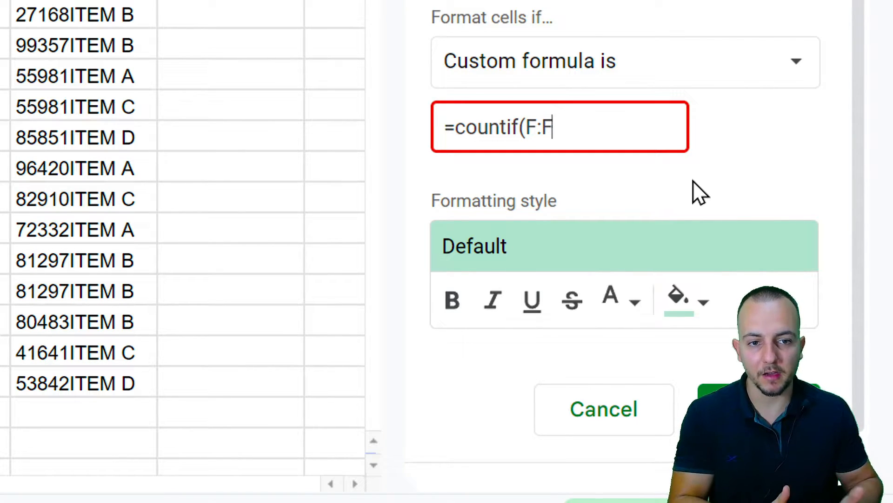
text(,)
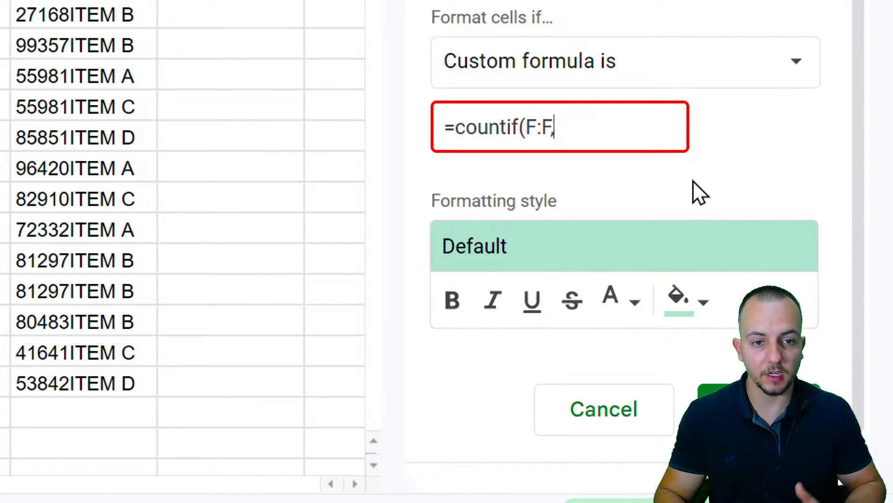
text(F1)
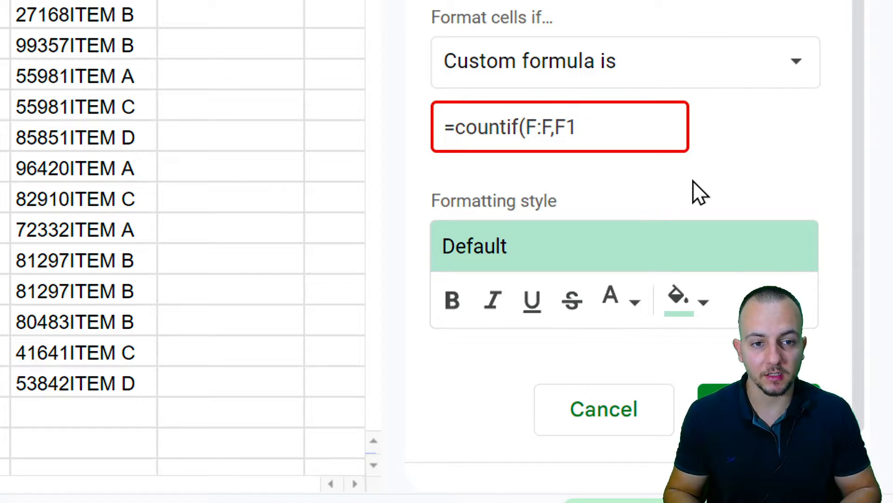
text())
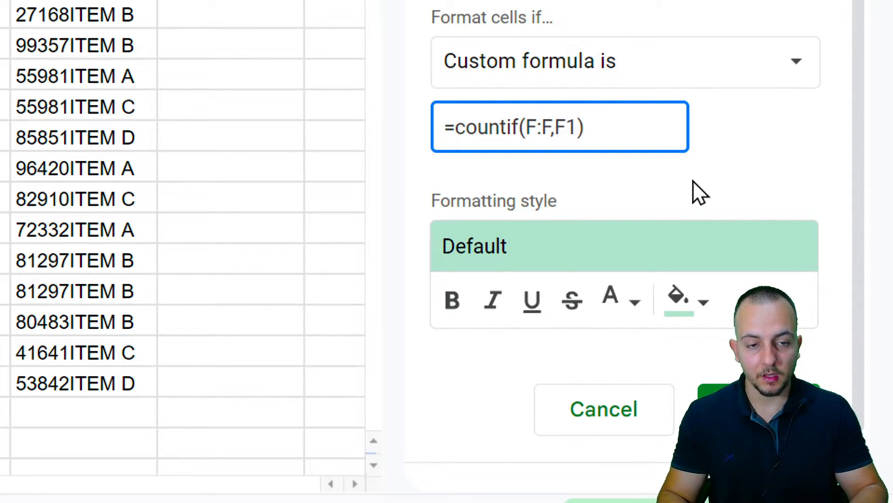
text(>1)
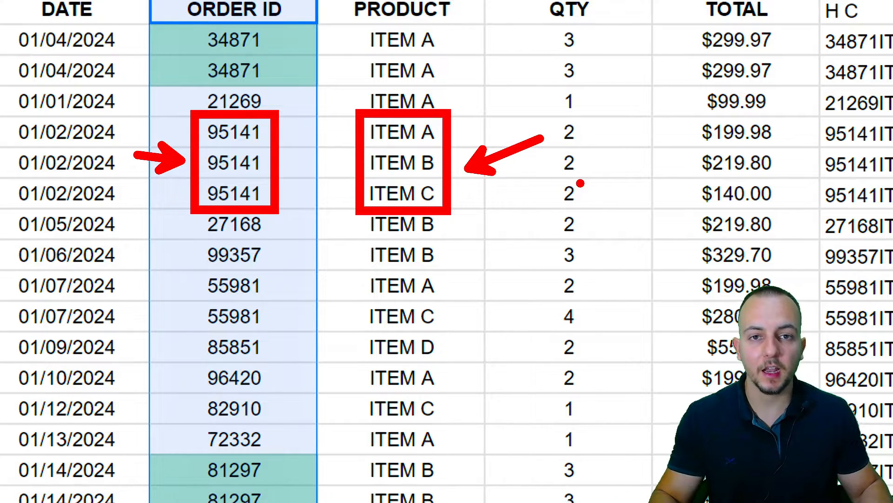
scroll(534, 447, down, 3)
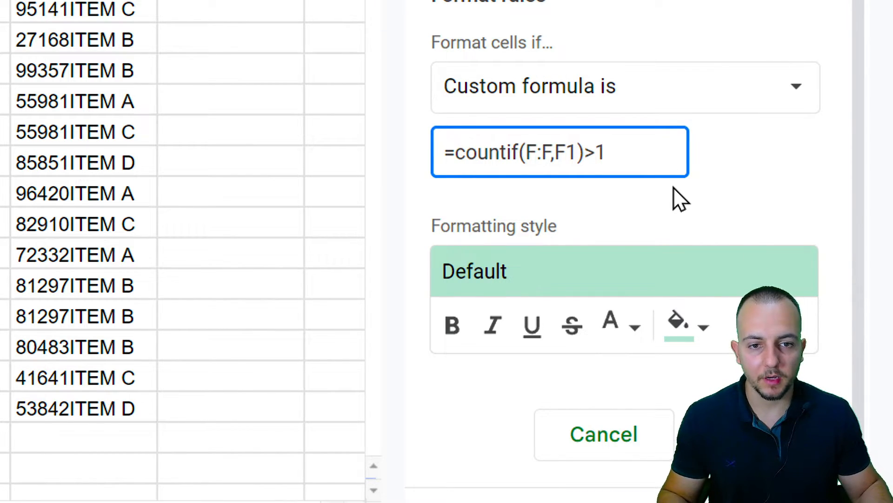
mouse_move(640, 150)
mouse_down()
mouse_move(449, 152)
mouse_move(644, 160)
mouse_up()
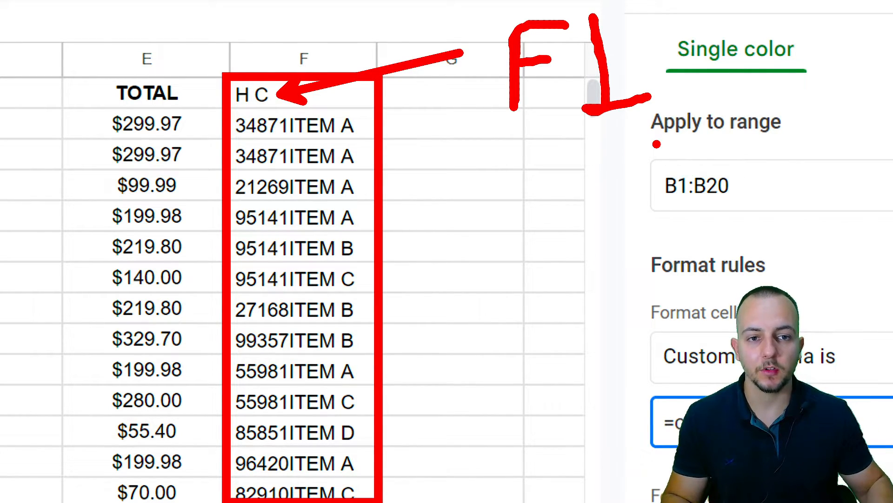
mouse_move(481, 176)
mouse_down()
mouse_move(449, 280)
mouse_move(533, 279)
mouse_up()
mouse_move(470, 147)
mouse_down()
mouse_move(584, 251)
mouse_move(470, 145)
mouse_move(488, 207)
mouse_move(450, 224)
mouse_up()
mouse_move(588, 122)
mouse_down()
mouse_move(597, 158)
mouse_move(665, 210)
mouse_up()
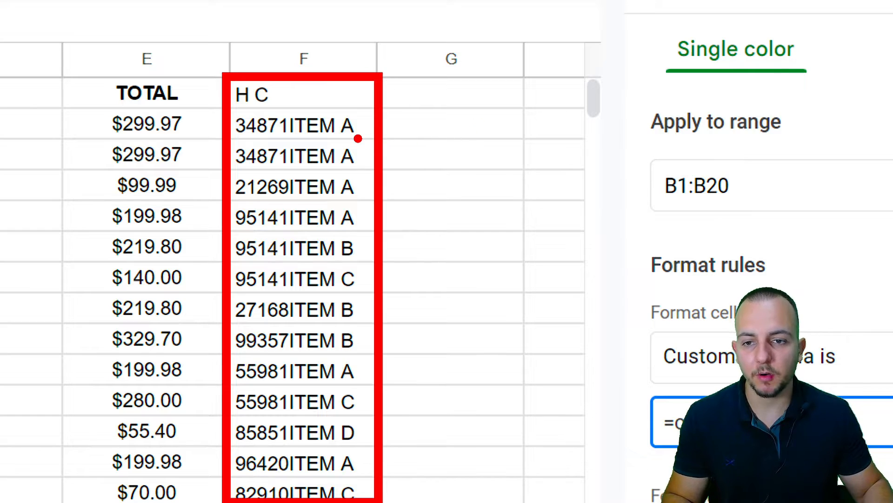
drag(395, 122, 530, 50)
drag(231, 141, 370, 140)
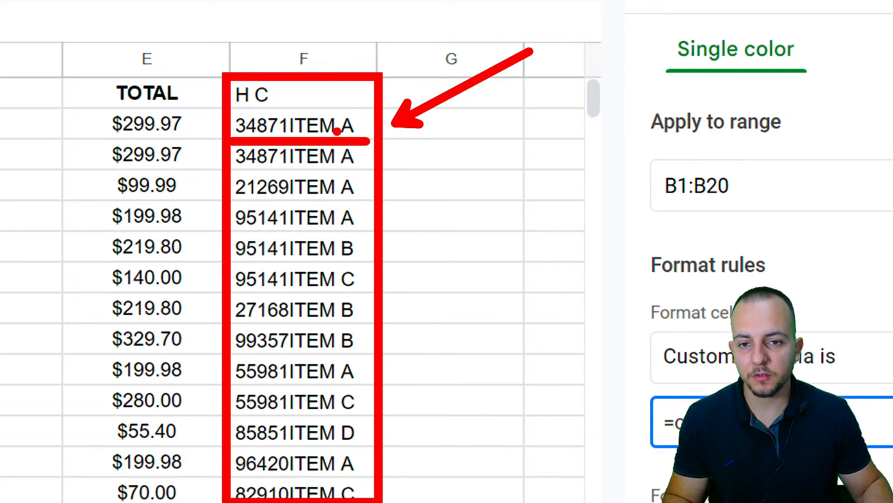
drag(563, 130, 610, 37)
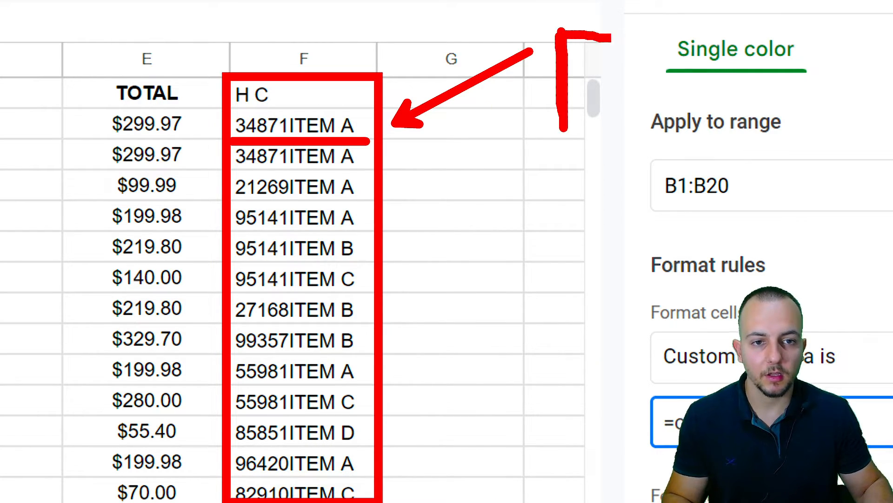
mouse_move(567, 99)
mouse_down()
mouse_move(610, 85)
mouse_move(641, 124)
mouse_move(746, 123)
mouse_up()
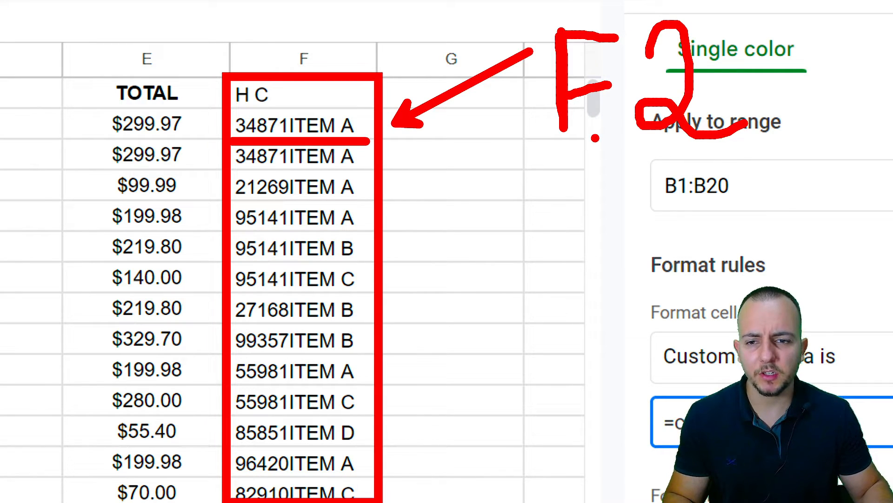
mouse_move(478, 223)
mouse_down()
mouse_move(479, 202)
mouse_move(596, 321)
mouse_up()
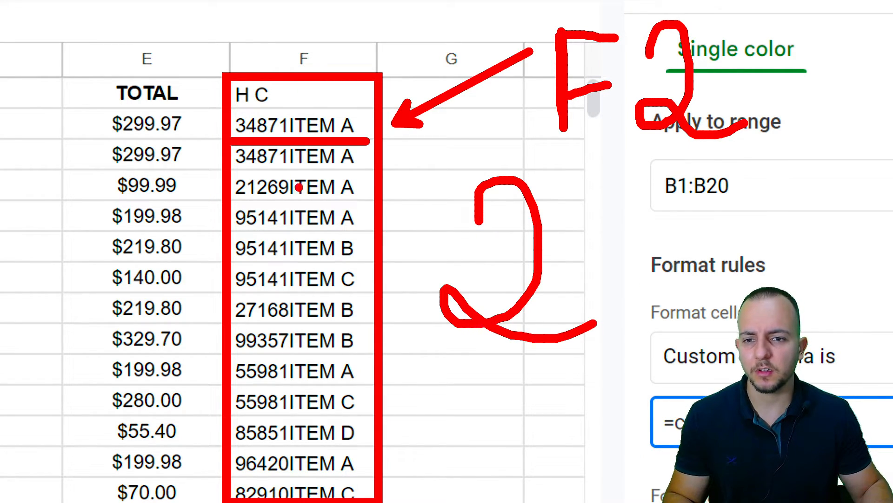
mouse_move(215, 124)
mouse_down()
mouse_move(179, 88)
mouse_move(145, 72)
mouse_up()
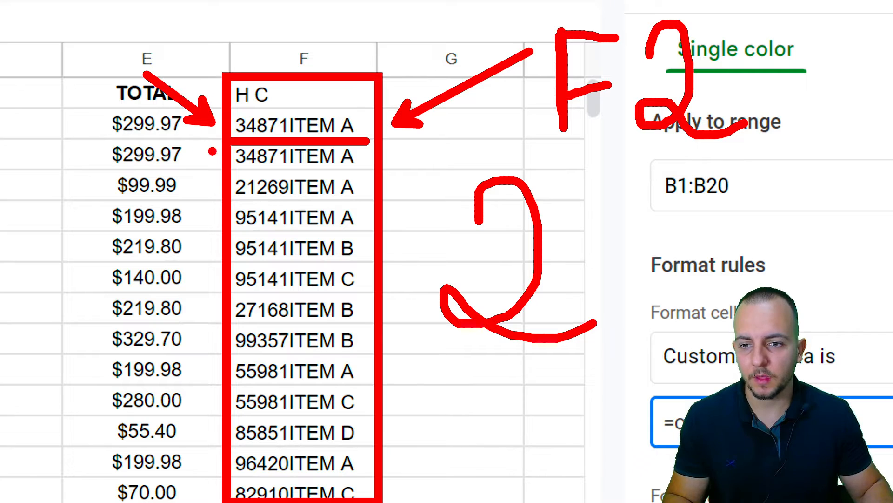
mouse_move(212, 151)
mouse_down()
mouse_move(187, 158)
mouse_move(134, 116)
mouse_up()
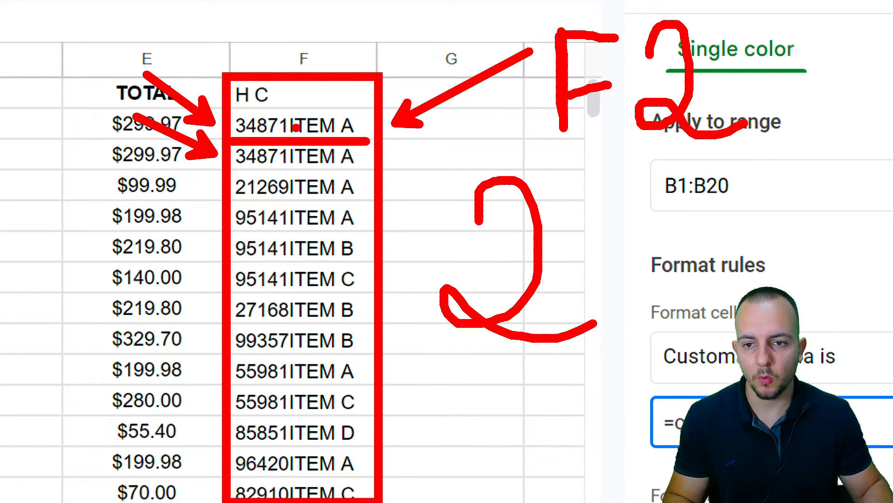
drag(429, 159, 621, 372)
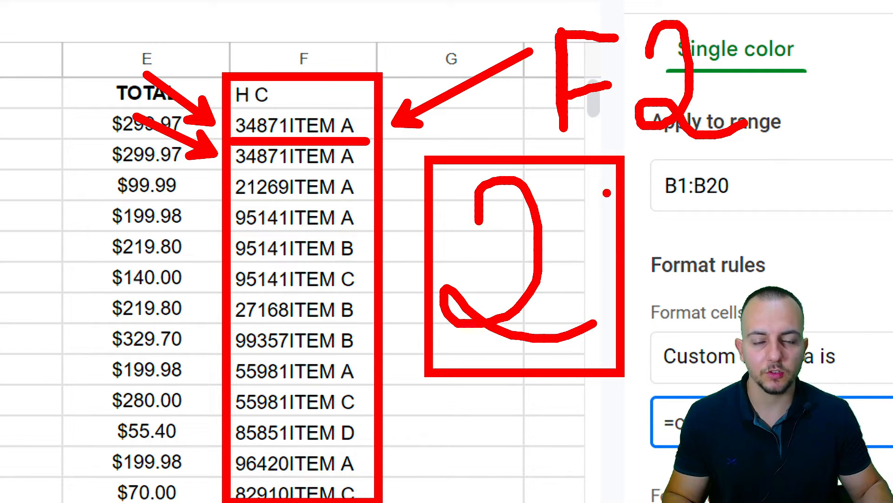
key(ctrl+z)
key(ctrl+z)
key(ctrl+z)
key(ctrl+z)
key(ctrl+z)
key(ctrl+z)
key(ctrl+z)
key(ctrl+z)
key(ctrl+z)
key(ctrl+z)
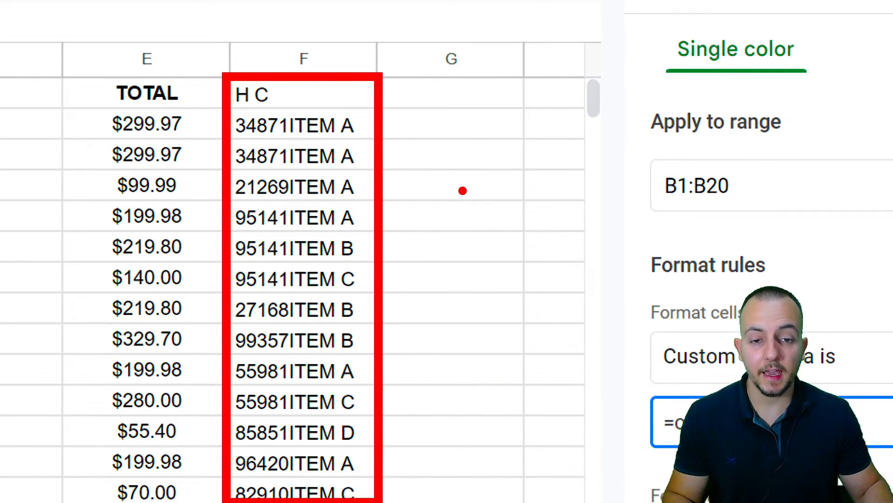
mouse_move(453, 196)
mouse_down()
mouse_move(474, 259)
mouse_move(601, 244)
mouse_up()
key(ctrl+z)
drag(473, 123, 443, 235)
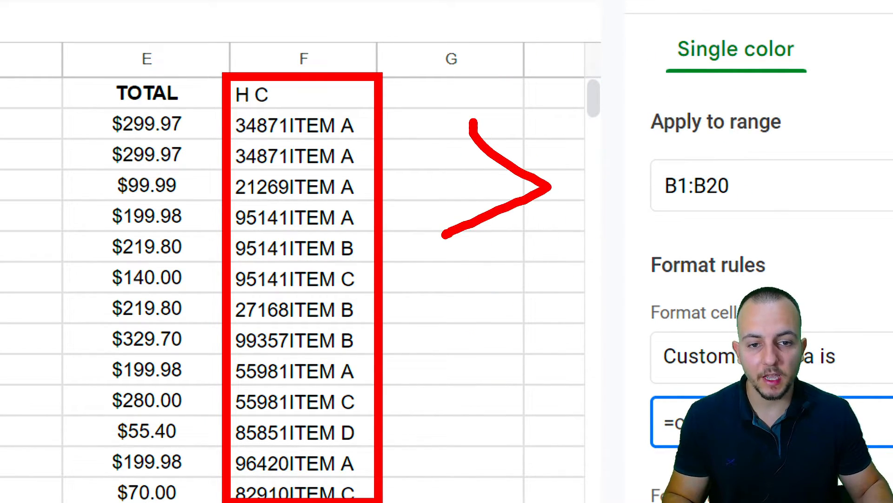
mouse_move(600, 112)
mouse_down()
mouse_move(578, 240)
mouse_move(675, 210)
mouse_up()
drag(456, 294, 708, 253)
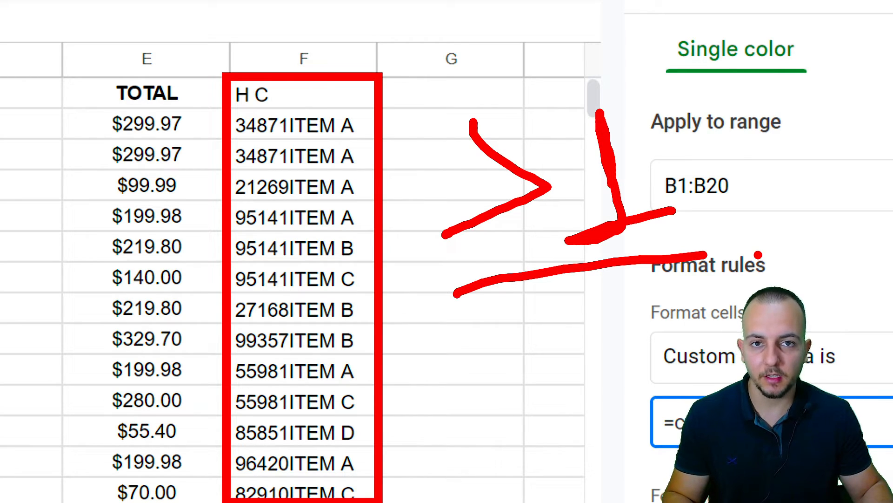
key(ctrl+z)
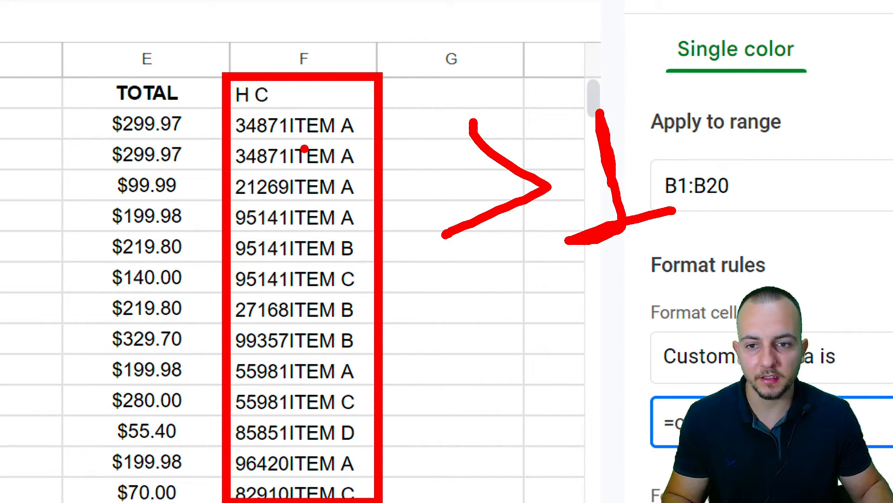
key(ctrl+z)
key(ctrl+z)
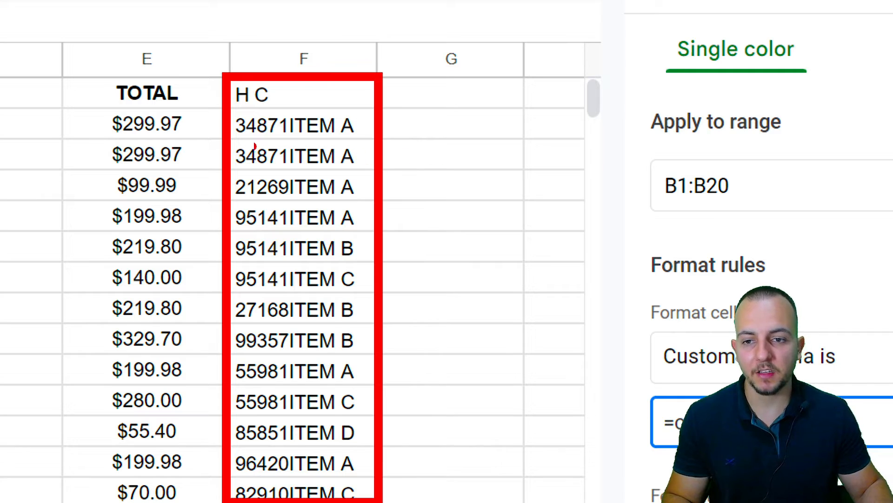
drag(218, 158, 211, 134)
drag(191, 155, 217, 158)
drag(217, 158, 167, 113)
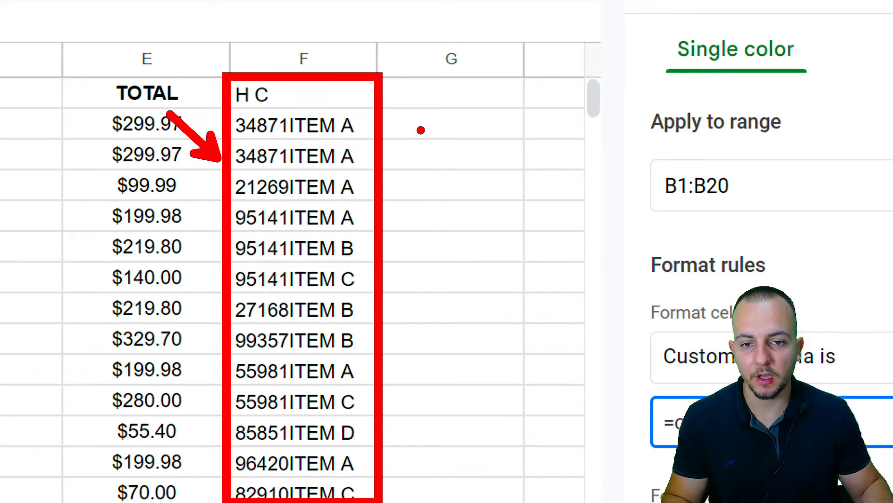
drag(419, 128, 433, 208)
mouse_move(455, 110)
mouse_down()
mouse_move(420, 160)
mouse_move(465, 148)
mouse_up()
drag(509, 103, 465, 188)
drag(414, 263, 608, 172)
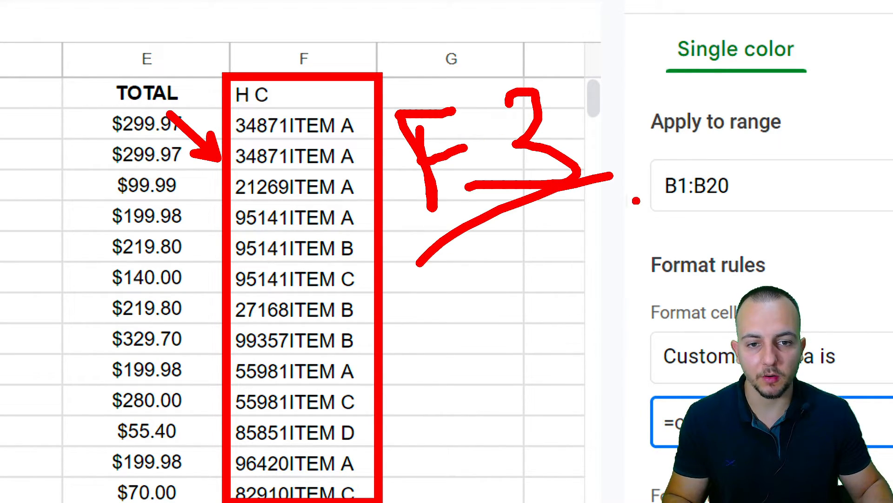
key(ctrl+z)
key(ctrl+z)
key(ctrl+z)
key(ctrl+z)
key(ctrl+z)
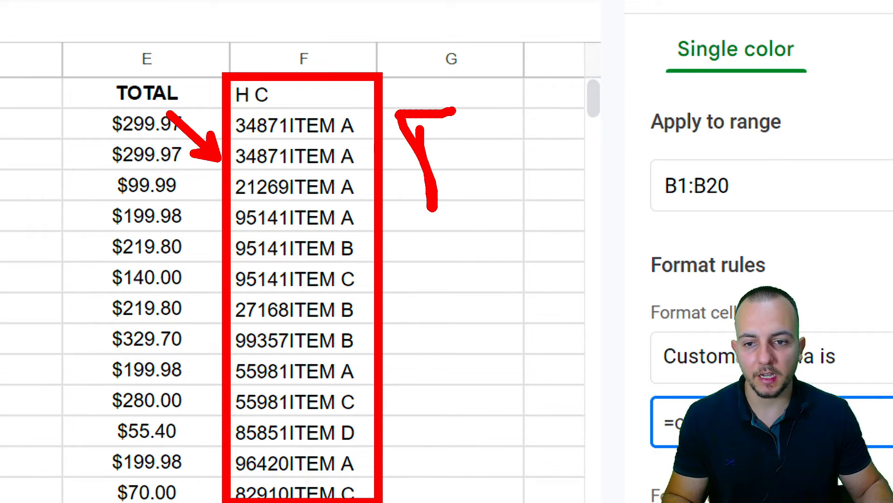
mouse_move(228, 135)
mouse_down()
mouse_move(374, 172)
mouse_move(470, 156)
mouse_up()
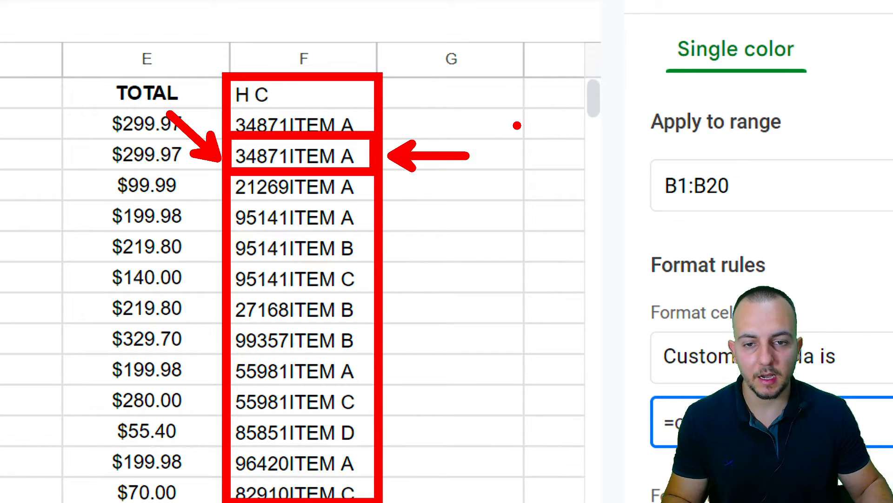
drag(397, 116, 482, 118)
mouse_move(503, 87)
mouse_down()
mouse_move(507, 125)
mouse_move(532, 118)
mouse_move(489, 178)
mouse_move(537, 171)
mouse_up()
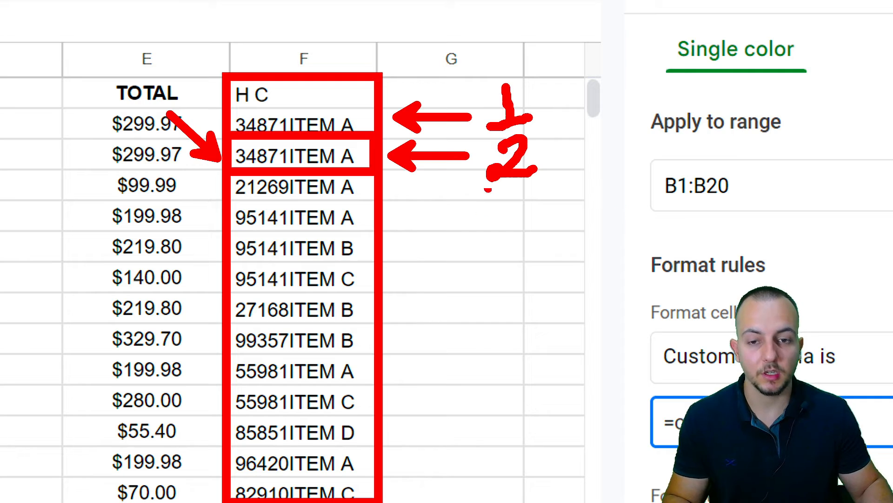
key(Escape)
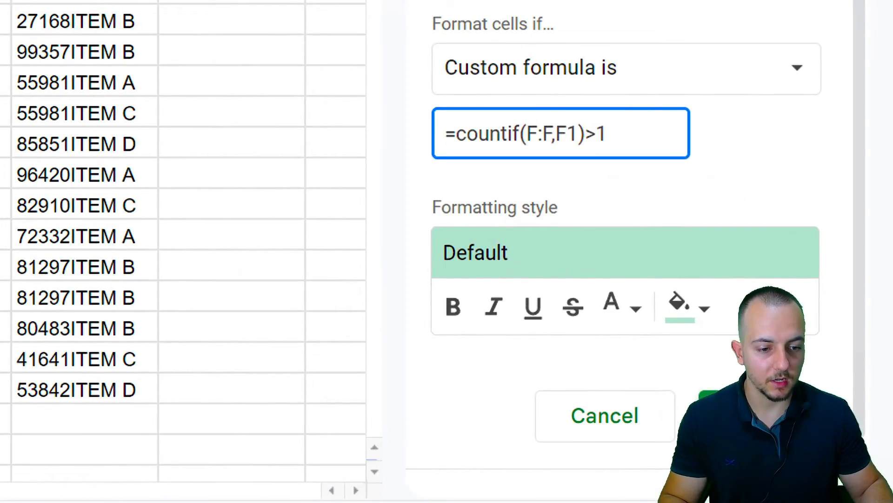
Save the custom-formula rule with the default formatting style, close the conditional format rules and deselect the ORDER ID range
click(726, 415)
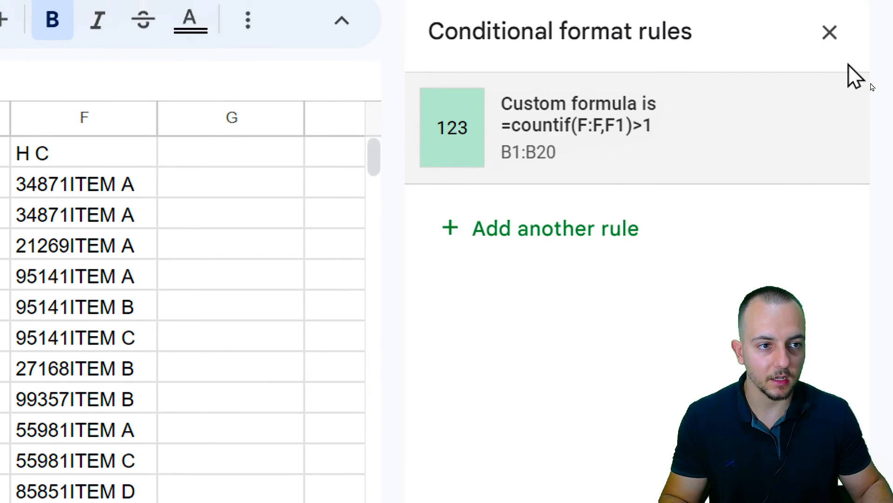
click(830, 32)
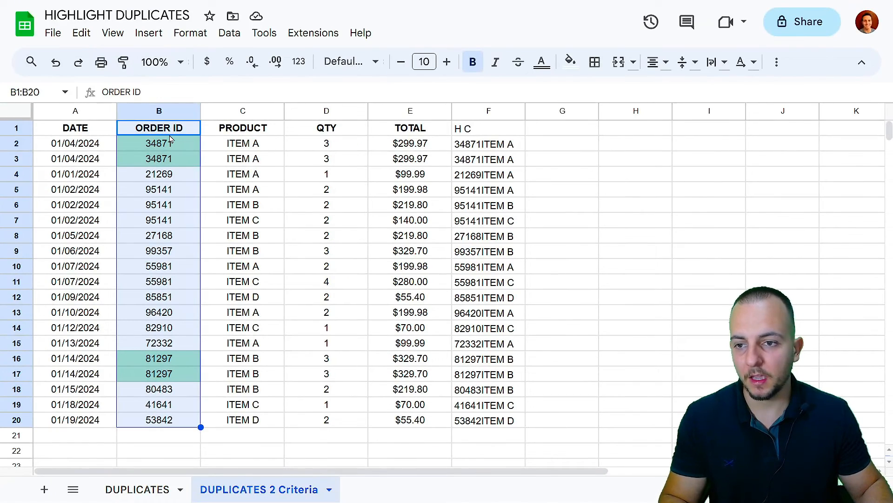
click(93, 130)
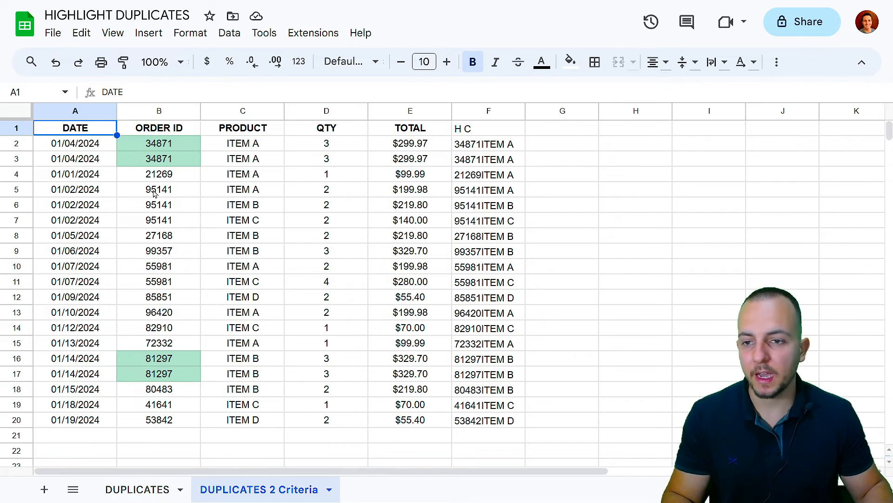
Review the ORDER ID and PRODUCT columns together with helper column F against the highlighted duplicates
click(164, 114)
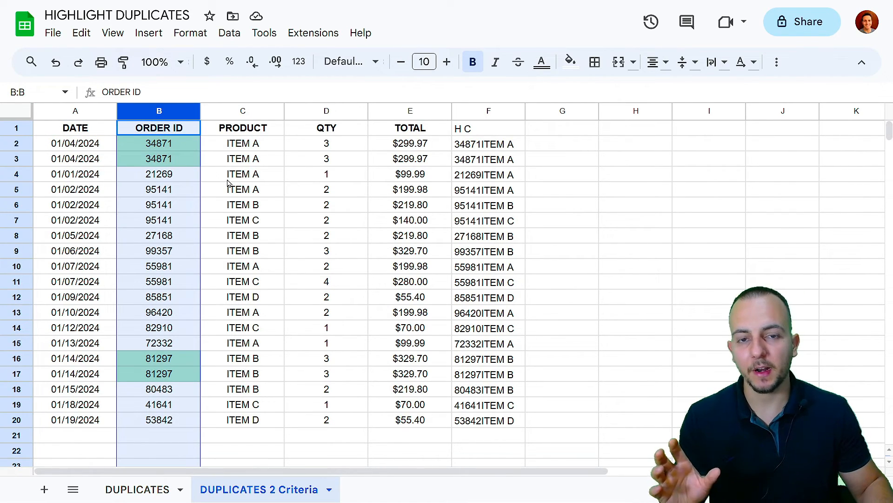
click(243, 112)
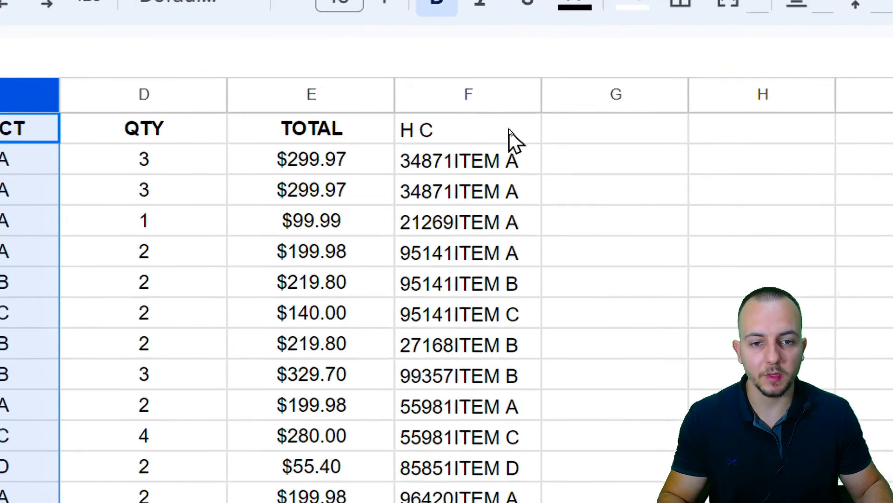
click(495, 111)
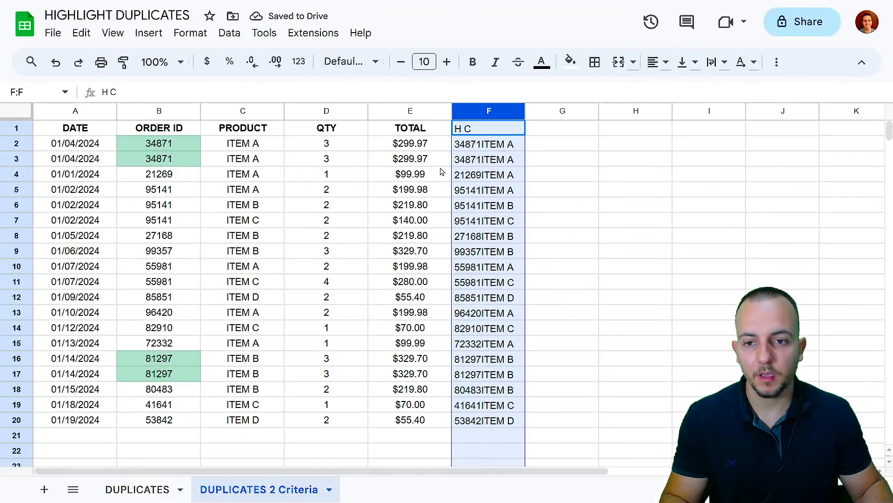